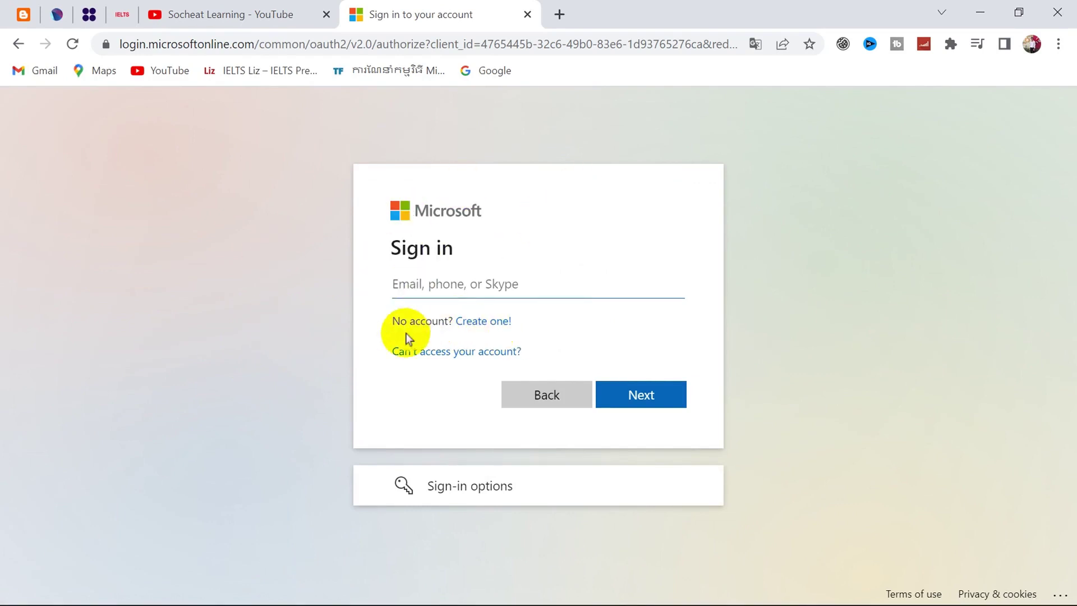
- Choose 'Create one!' and submit the sign-up Gmail address in the email field
click(474, 324)
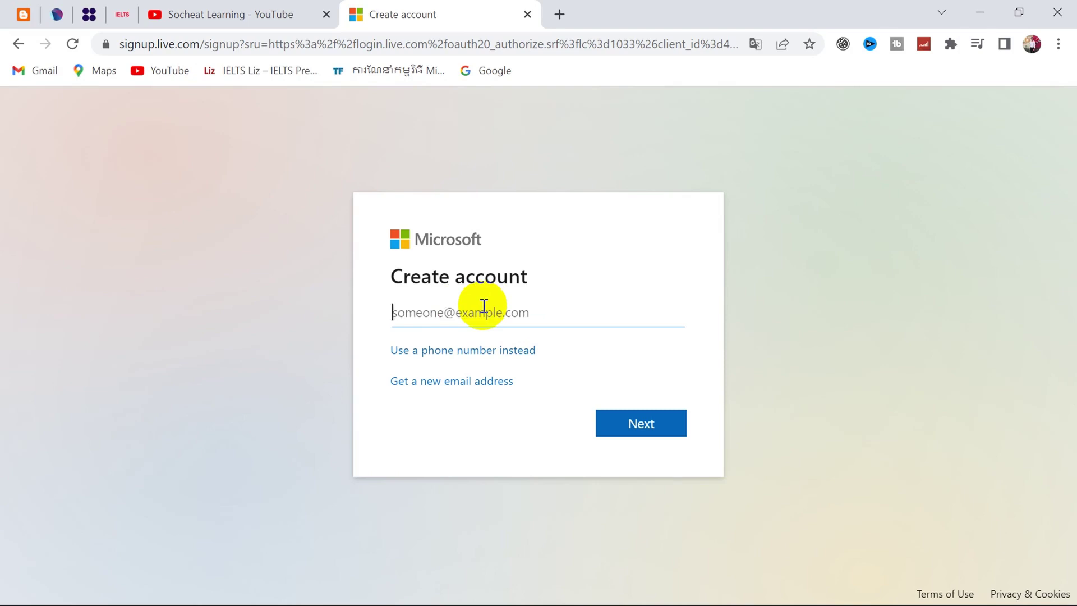
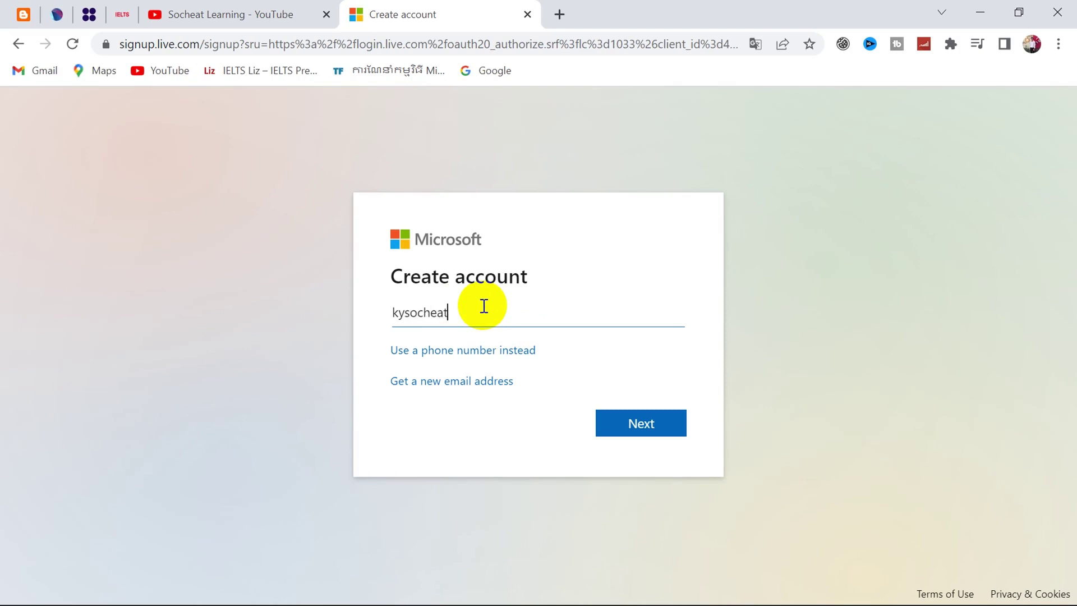
key(Return)
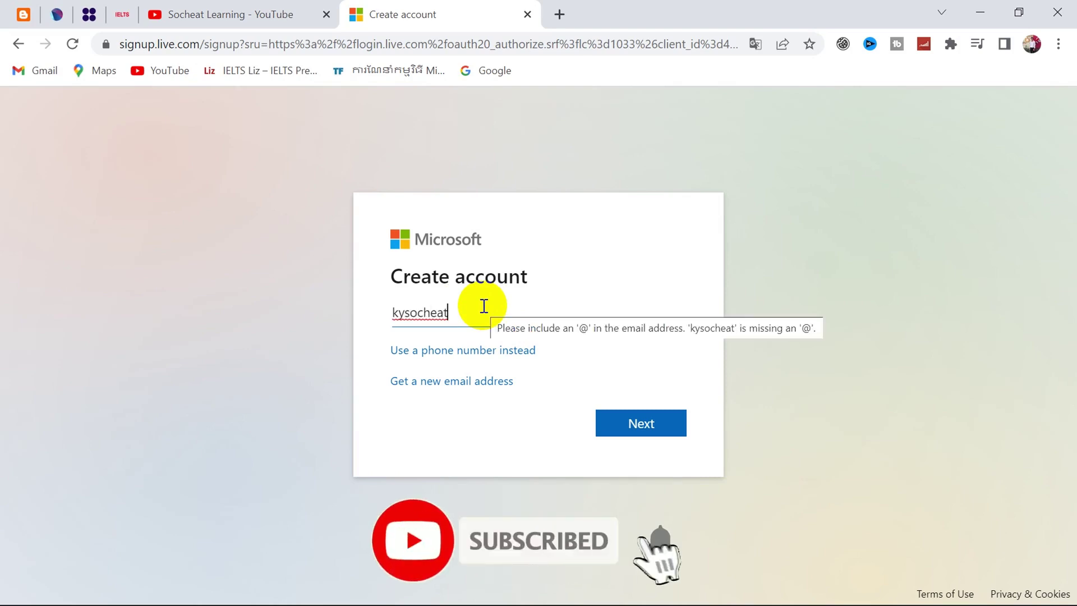
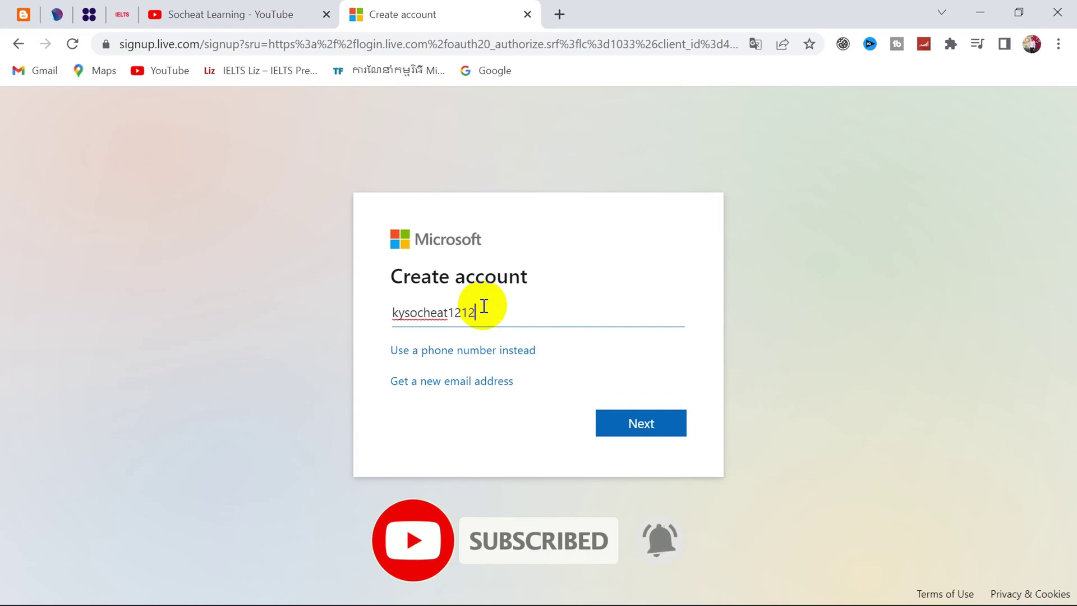
key(Return)
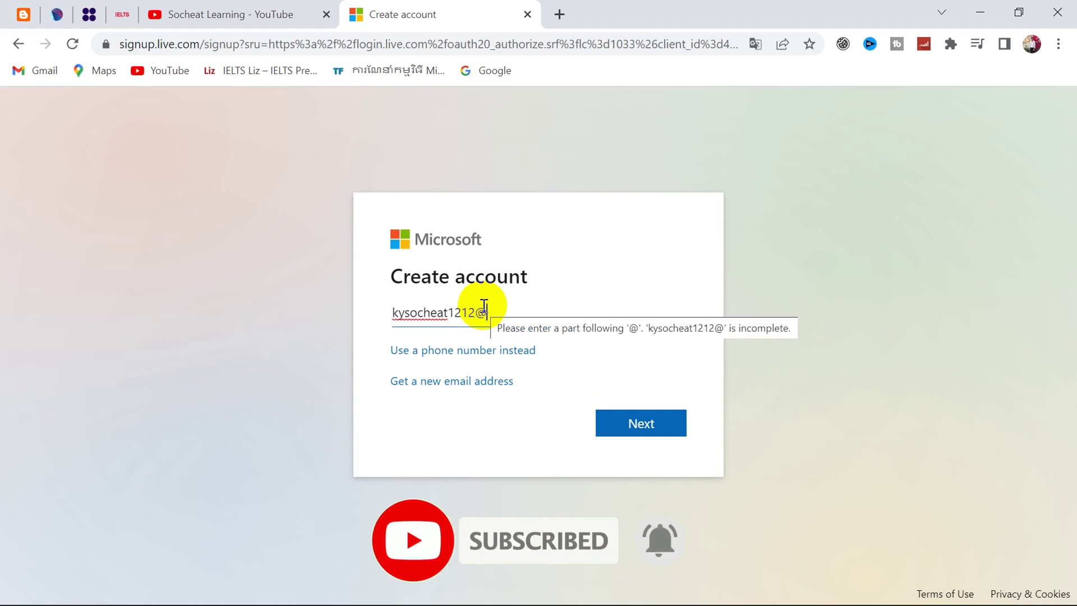
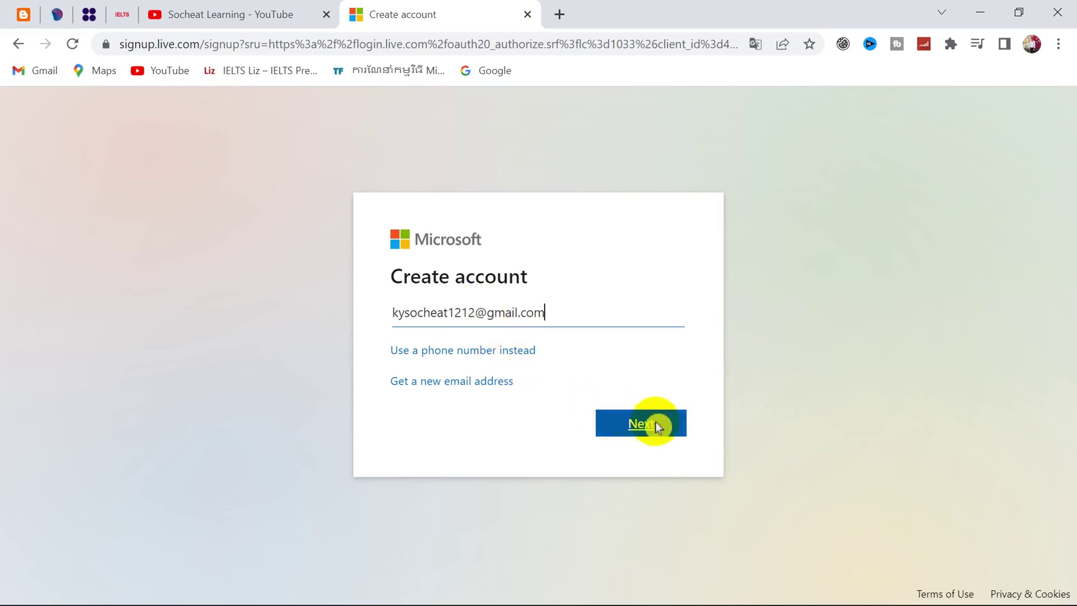
click(642, 405)
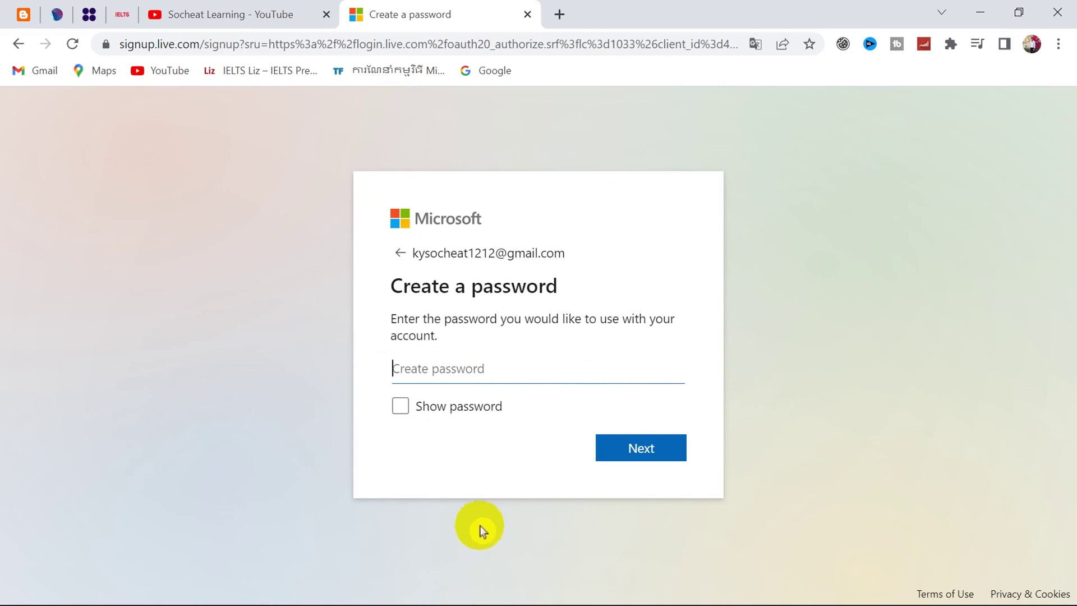
- Enter a password for the new account in the Create password field and submit it
click(472, 375)
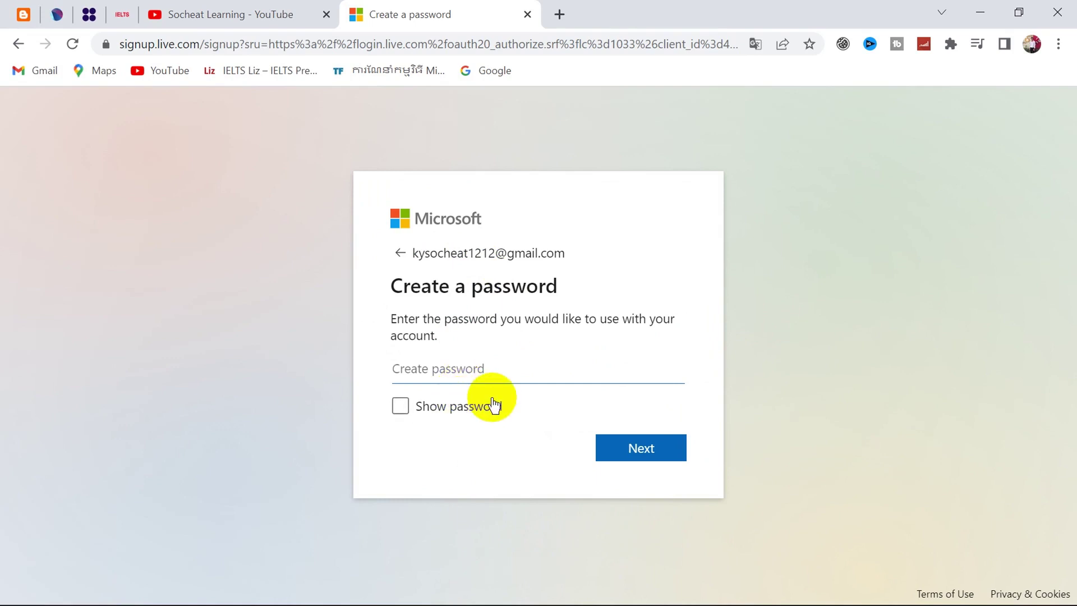
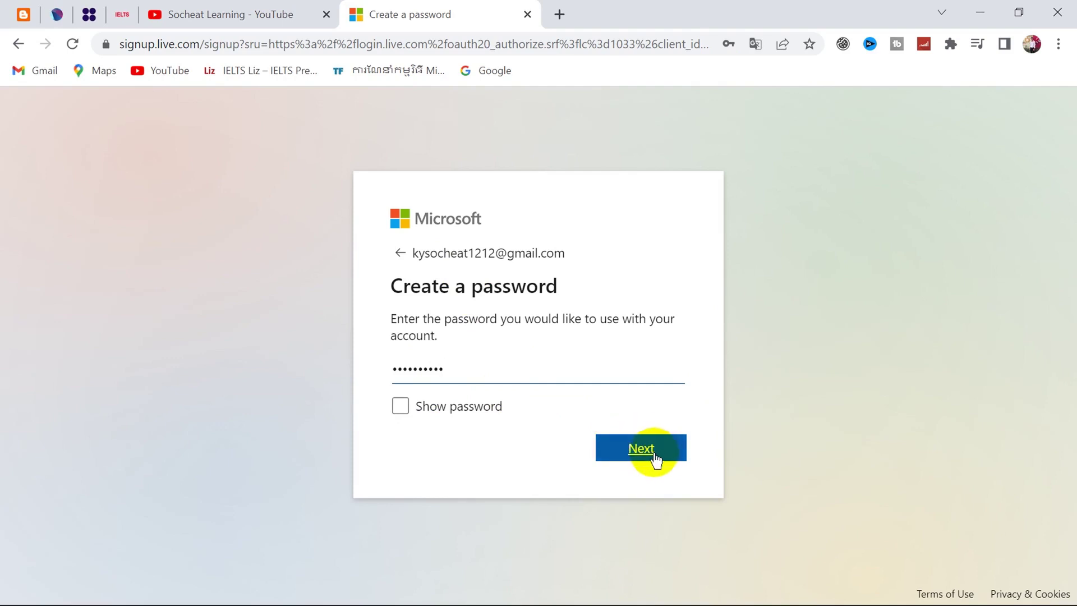
click(654, 454)
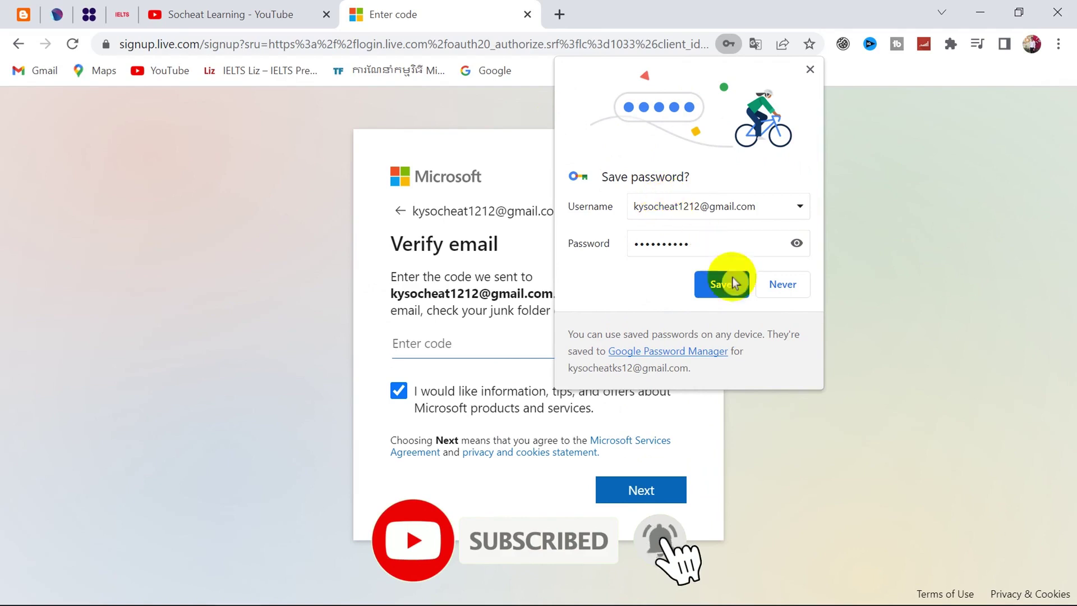
- Dismiss Chrome's 'Save password?' bubble with Never
click(796, 288)
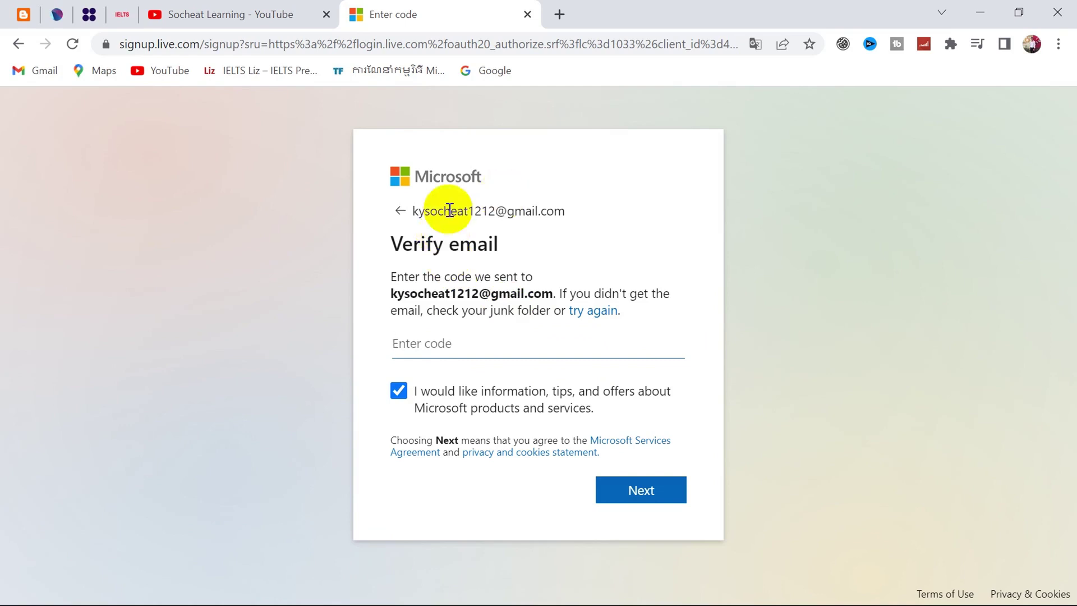
- Open Gmail in a new tab and switch to the Google account used for sign-up
click(562, 15)
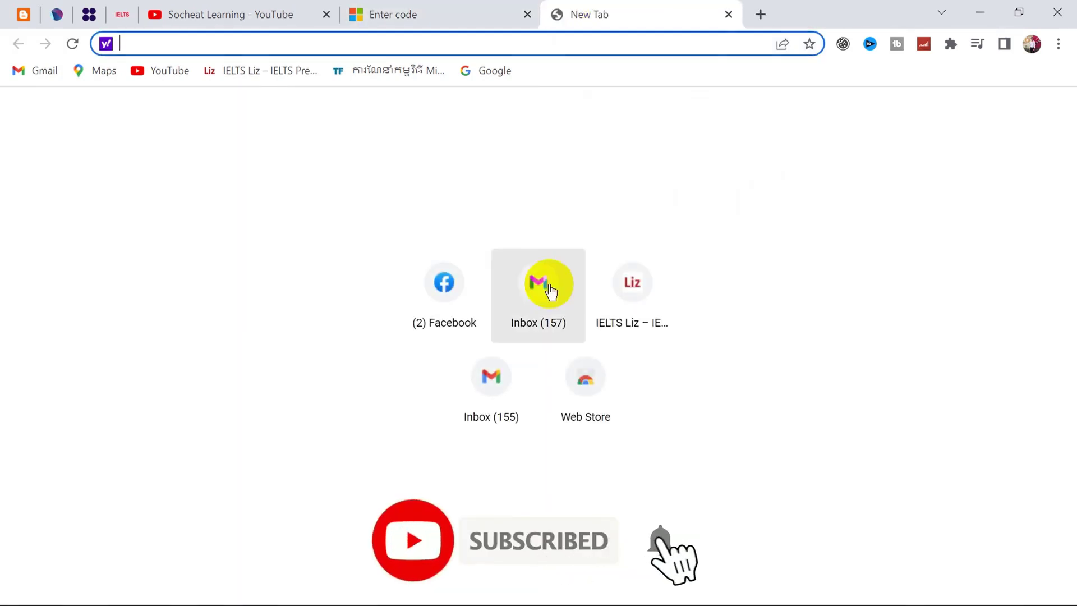
click(534, 301)
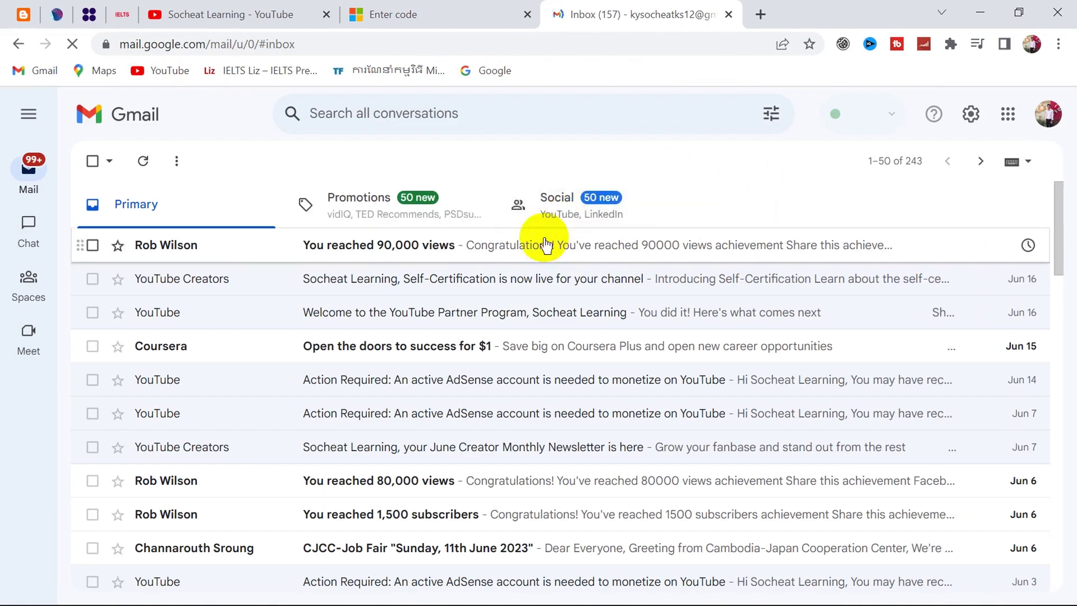
click(1048, 116)
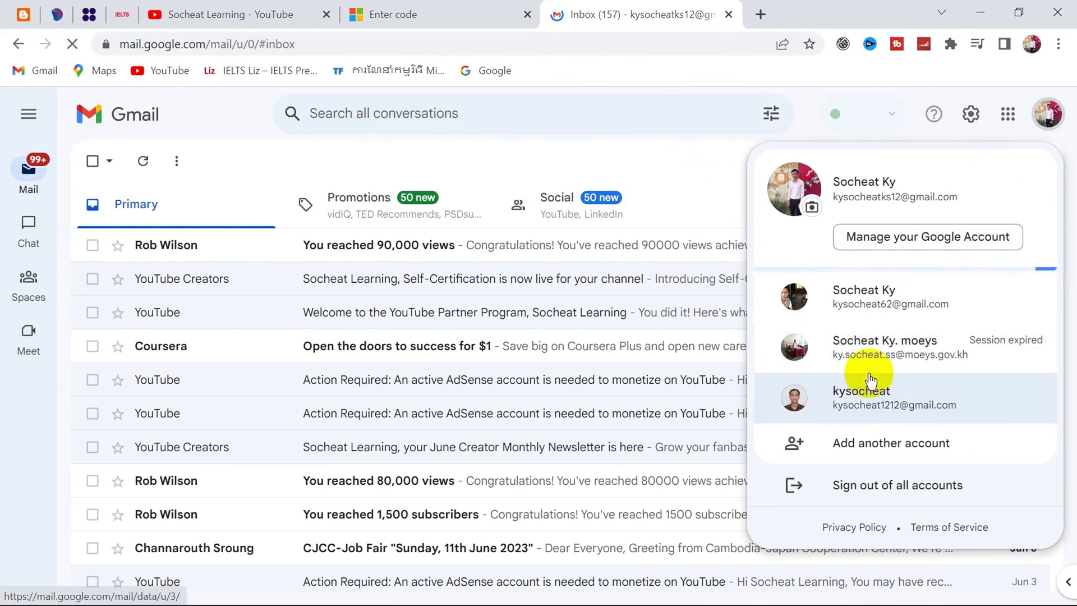
click(871, 397)
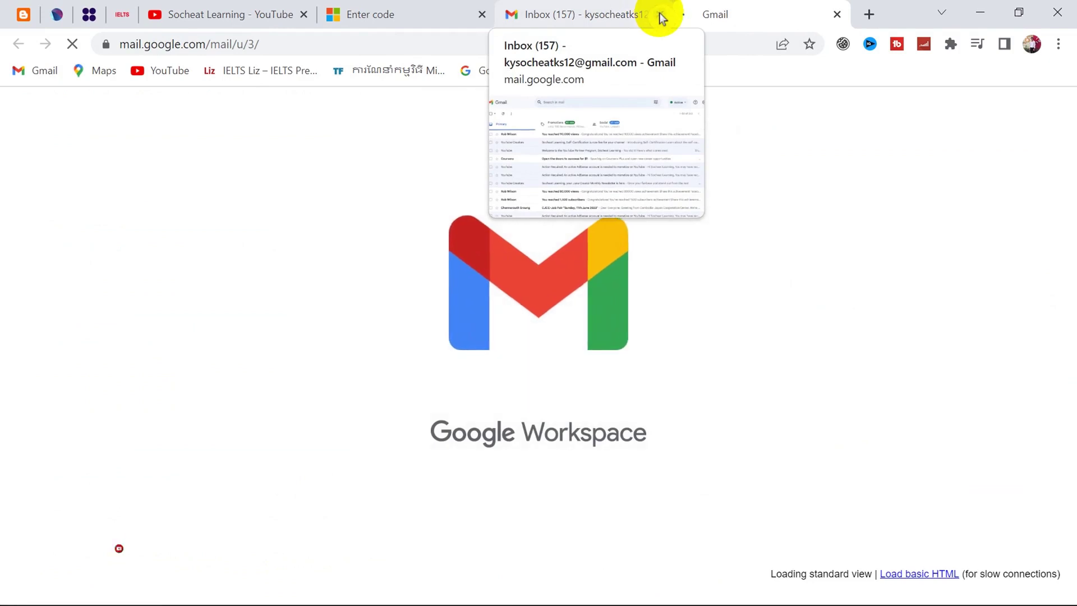
click(660, 14)
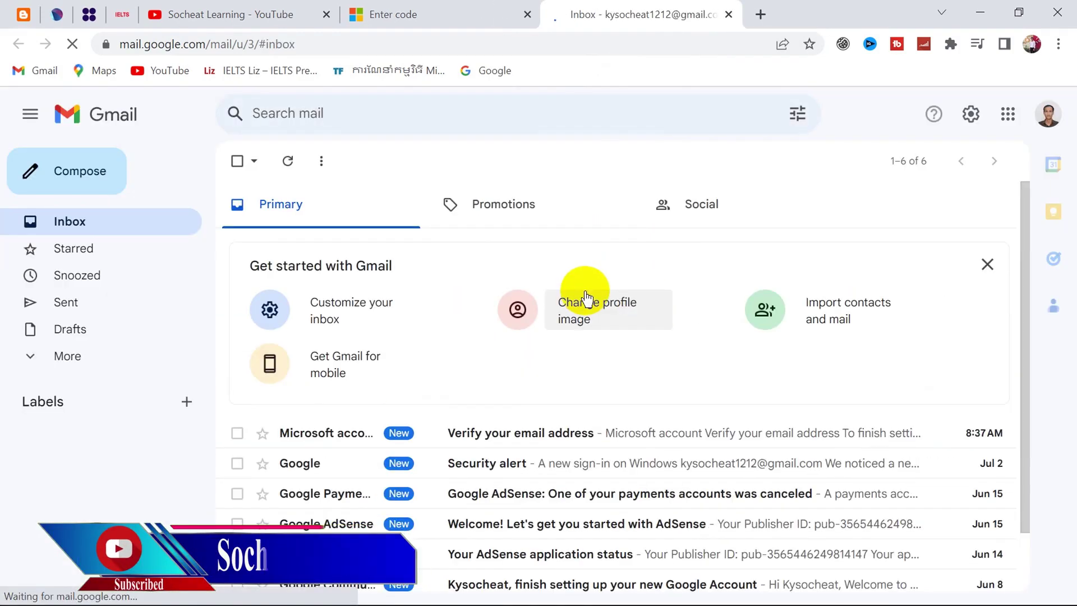
- Open the 'Verify your email address' message, select its security code, and return to the sign-up tab
click(511, 437)
scroll(495, 428, down, 2)
scroll(436, 411, up, 2)
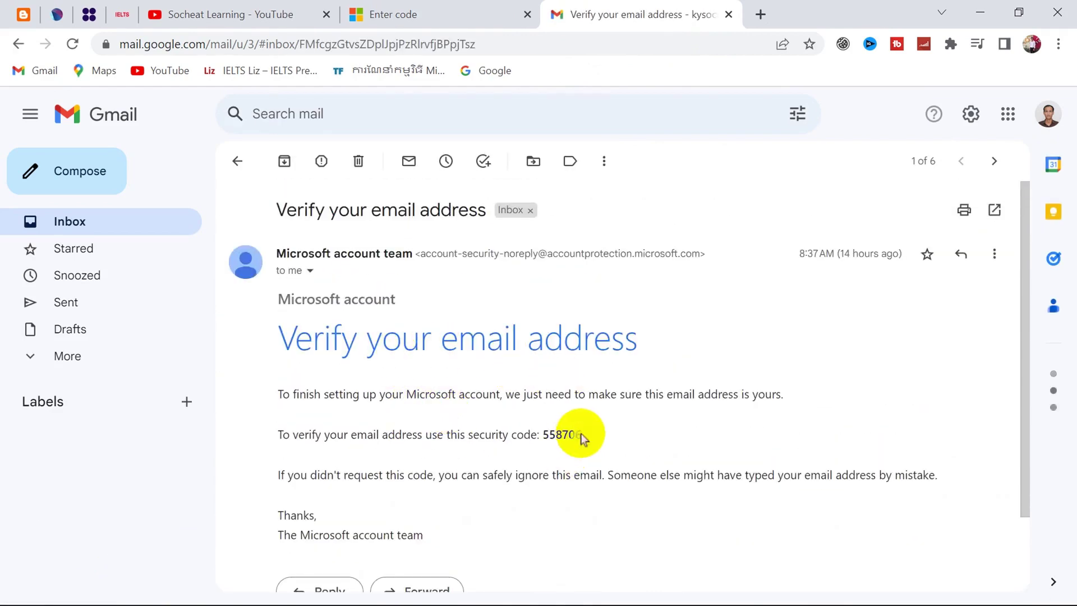
drag(581, 433, 546, 432)
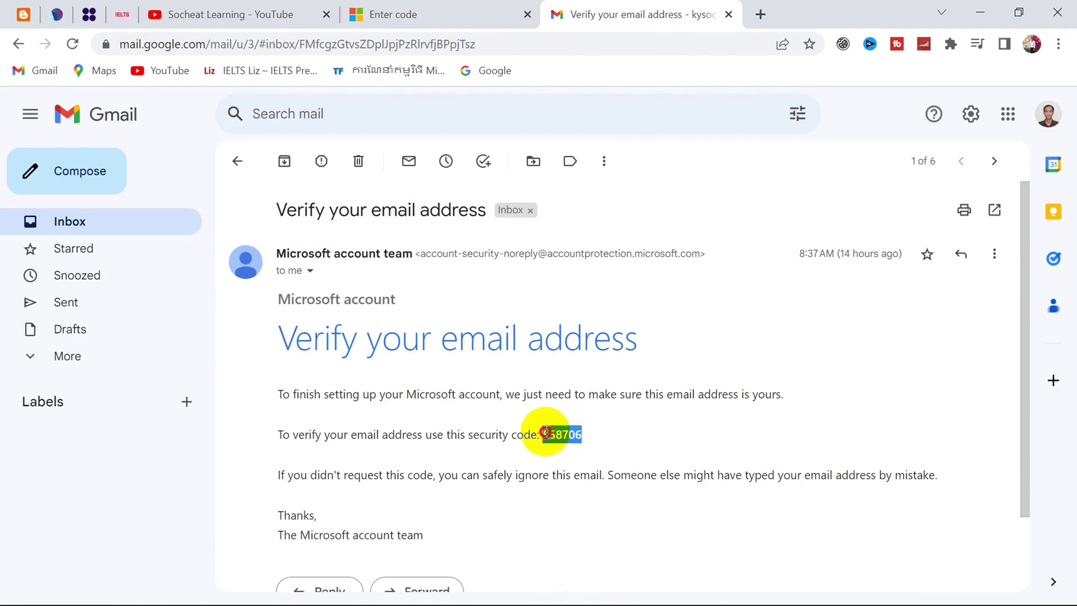
click(547, 434)
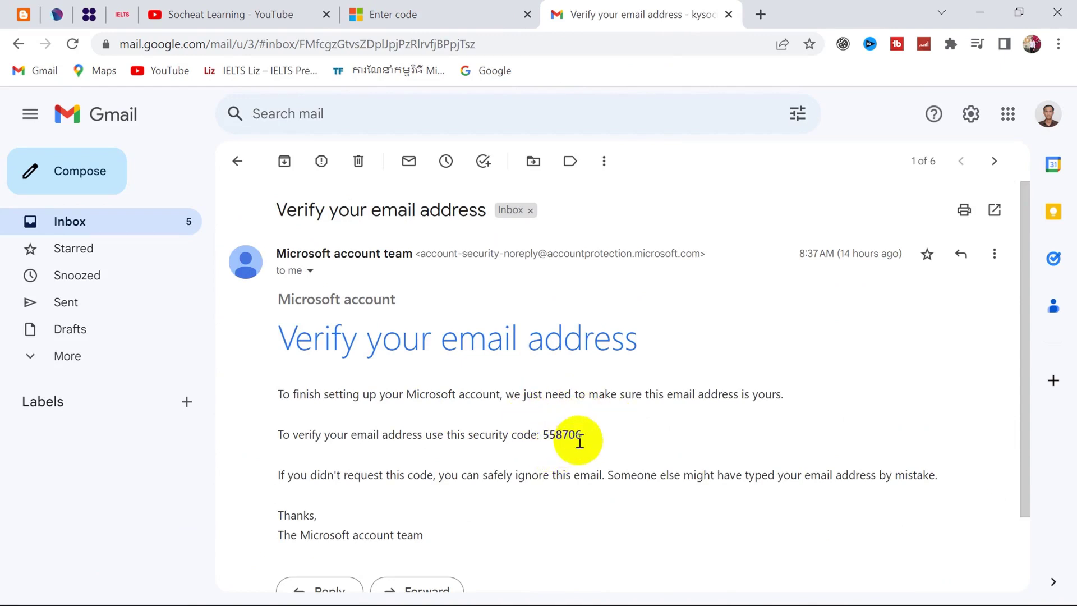
drag(583, 436, 543, 434)
key(ctrl+c)
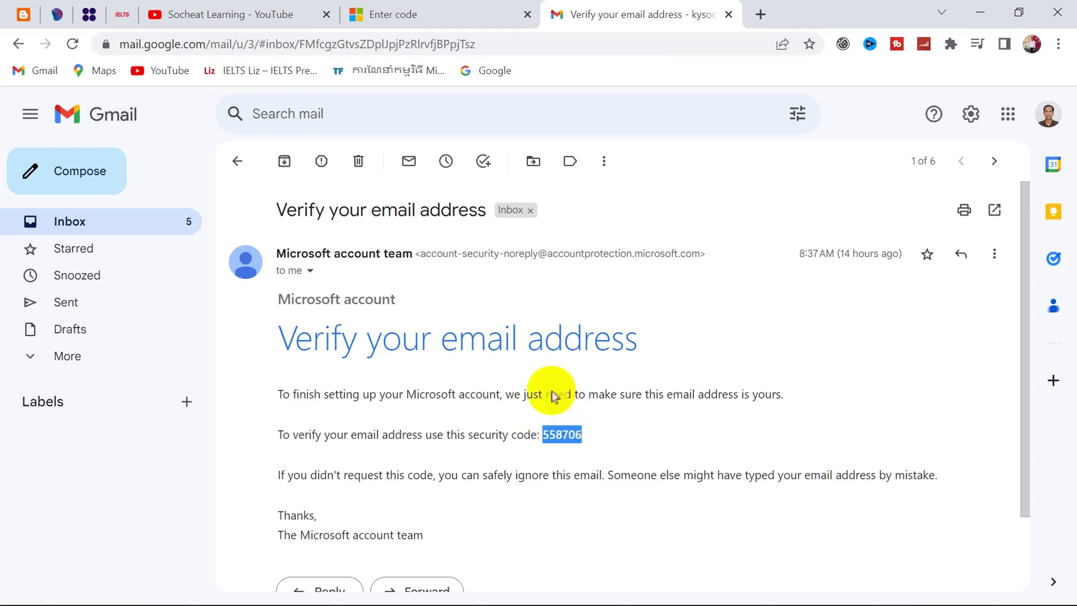
click(396, 14)
- Paste the emailed security code into the Enter code field and submit it
click(438, 342)
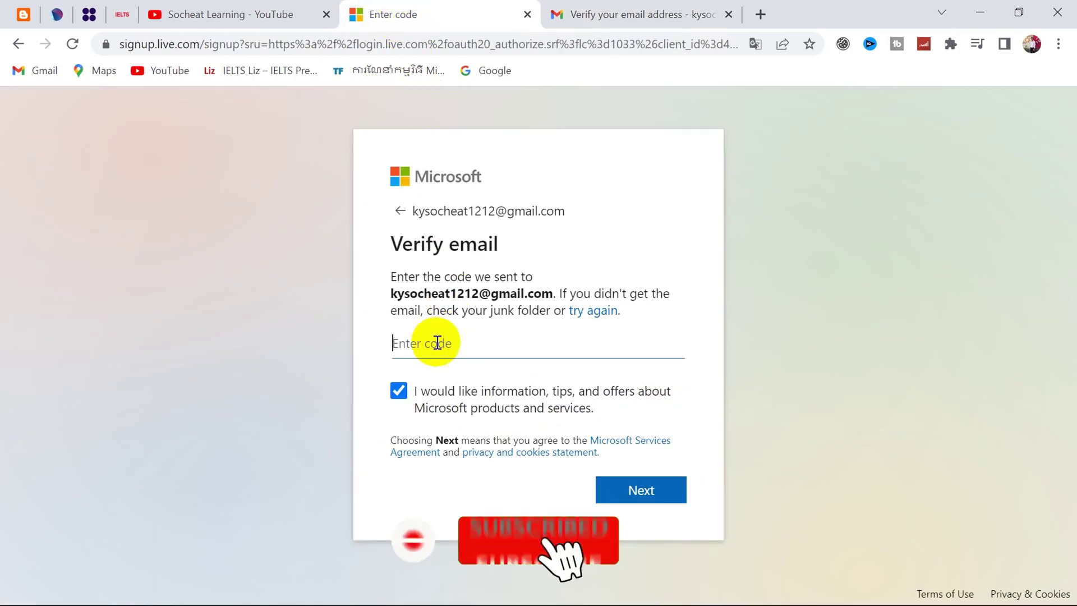
key(ctrl+v)
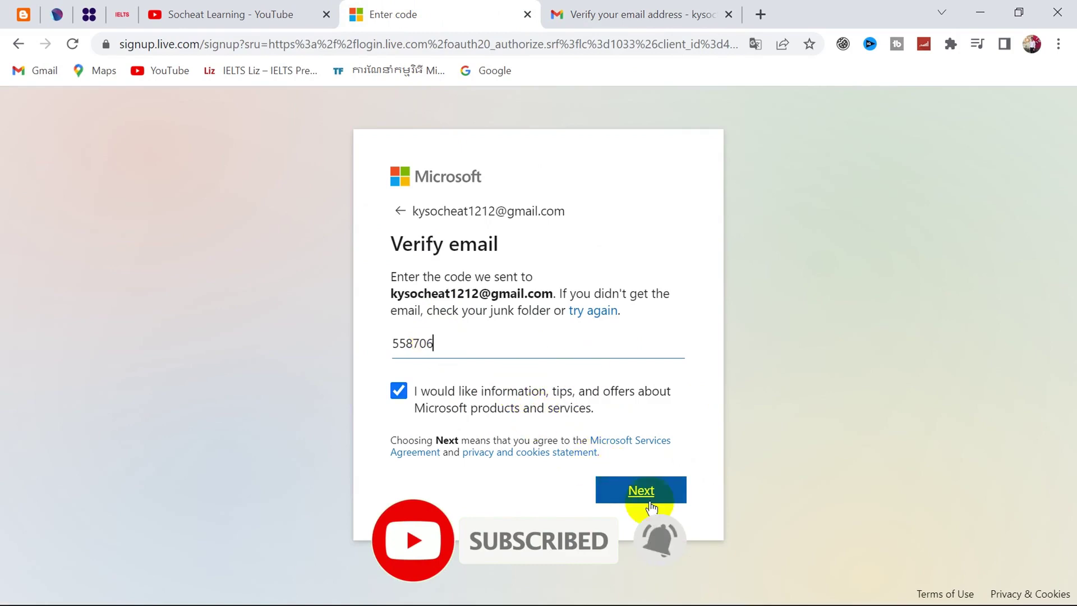
click(638, 493)
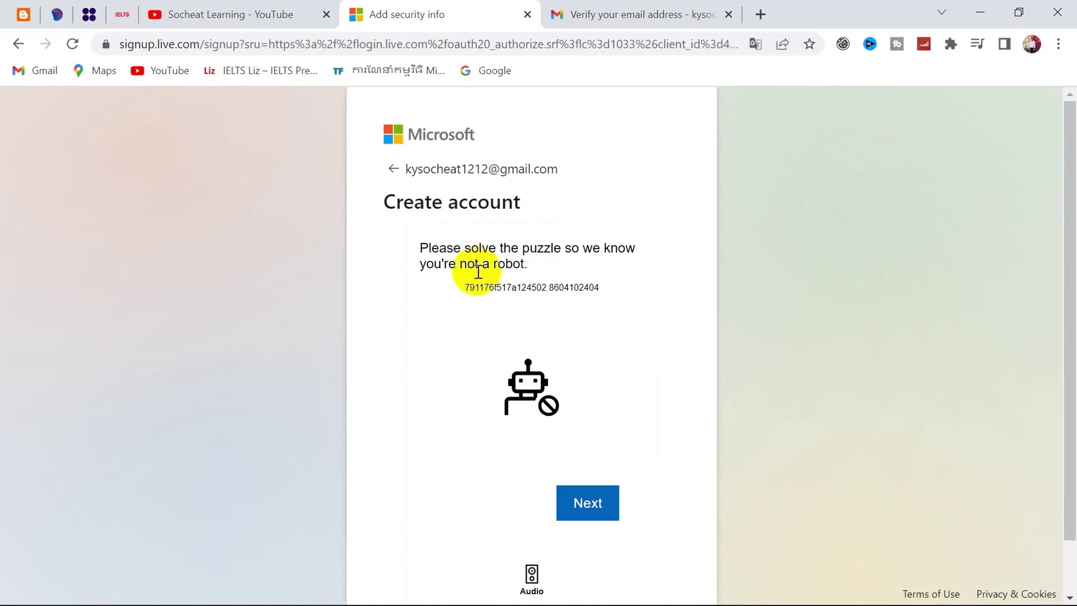
- Start the not-a-robot puzzle and turn the round-1 animal toward the hand, then submit
scroll(424, 282, down, 1)
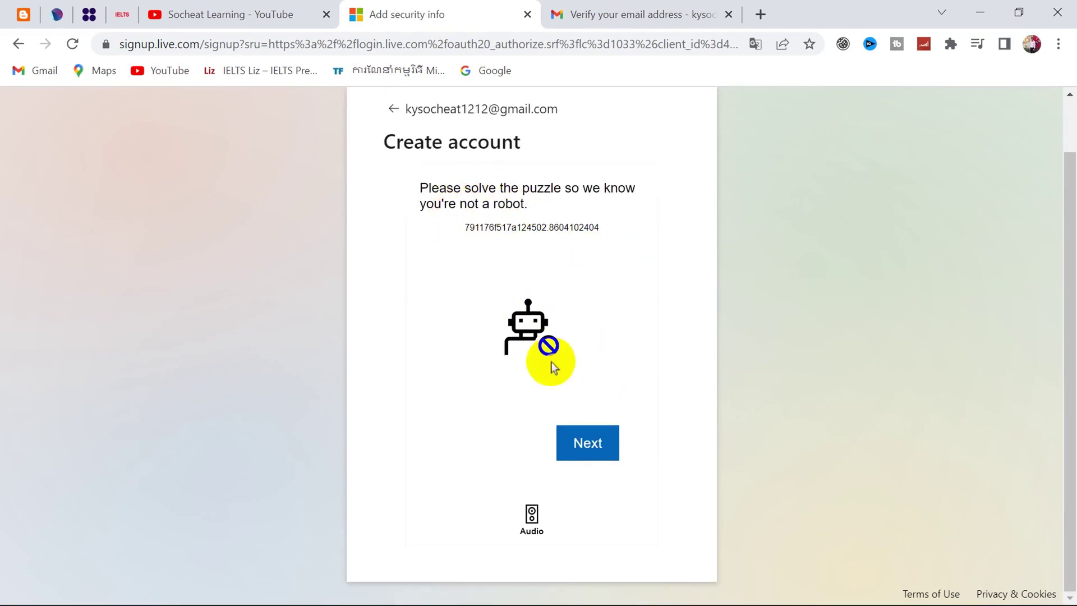
click(588, 453)
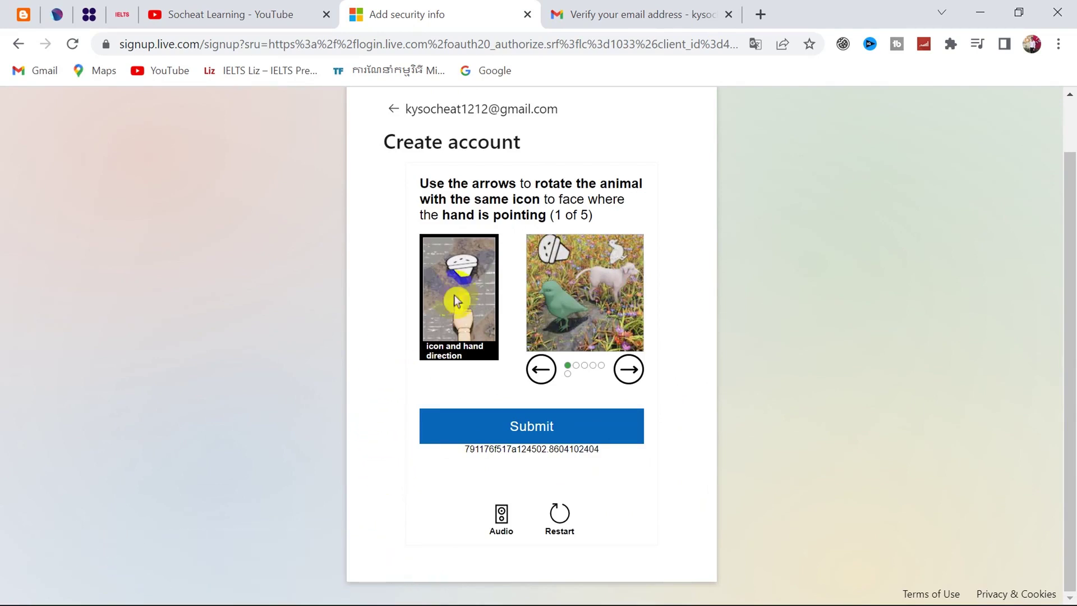
click(627, 372)
click(626, 371)
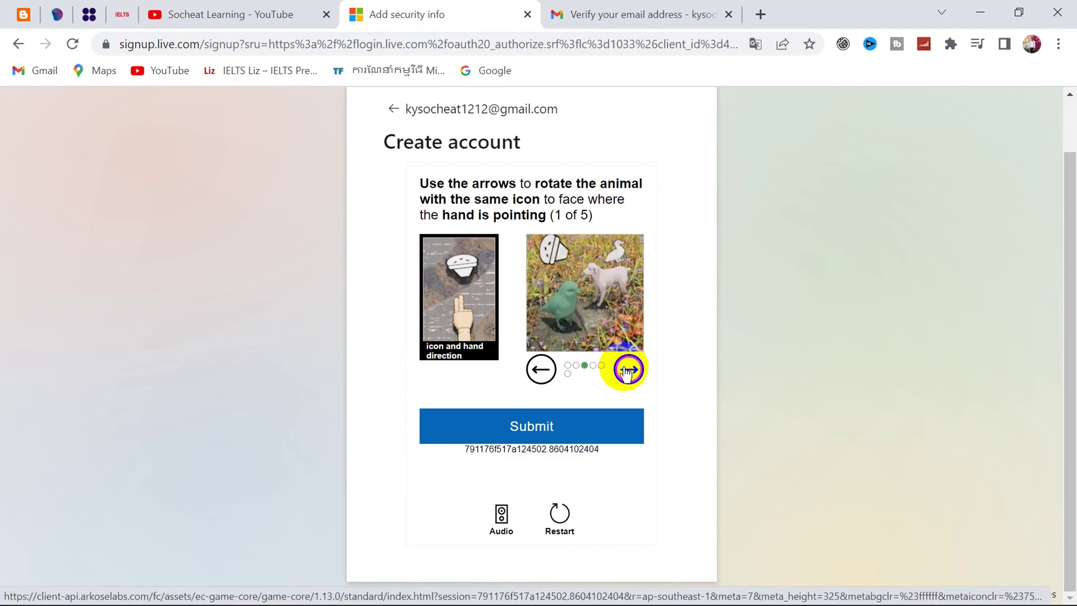
click(626, 371)
click(626, 371)
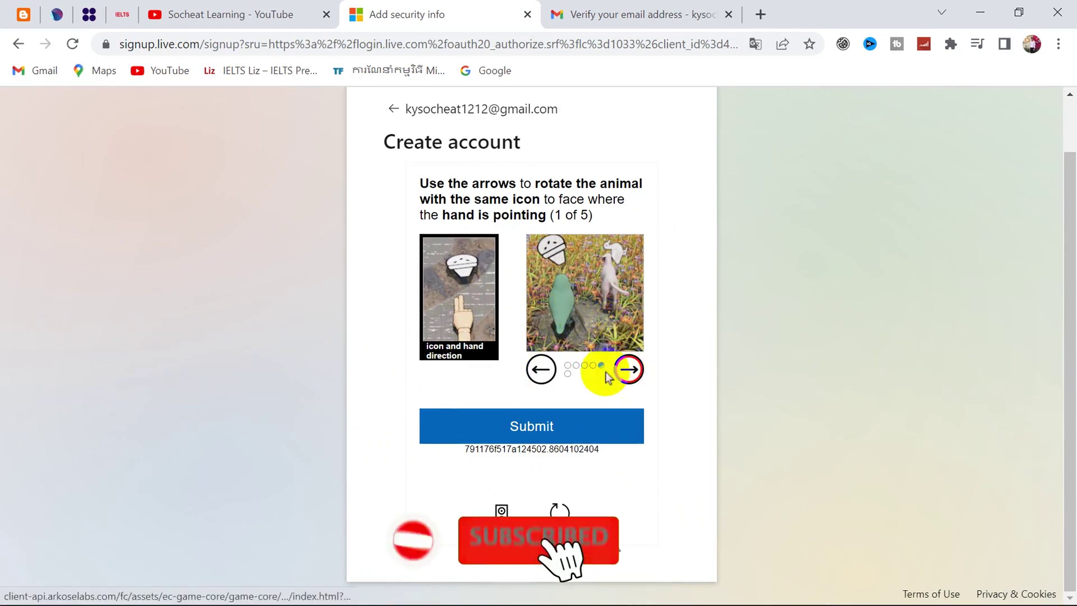
click(628, 369)
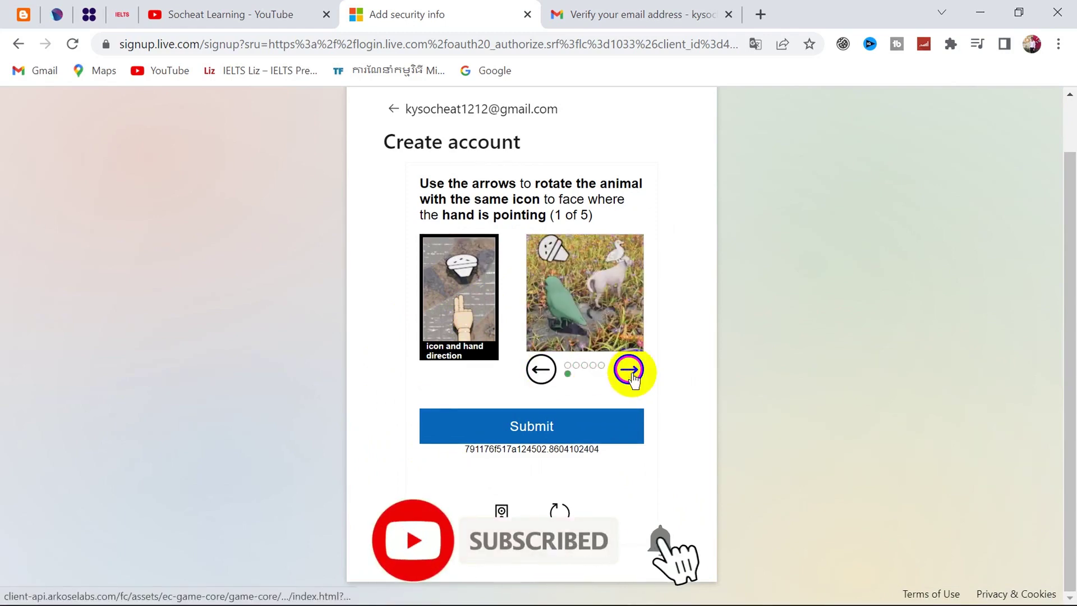
click(542, 370)
click(528, 427)
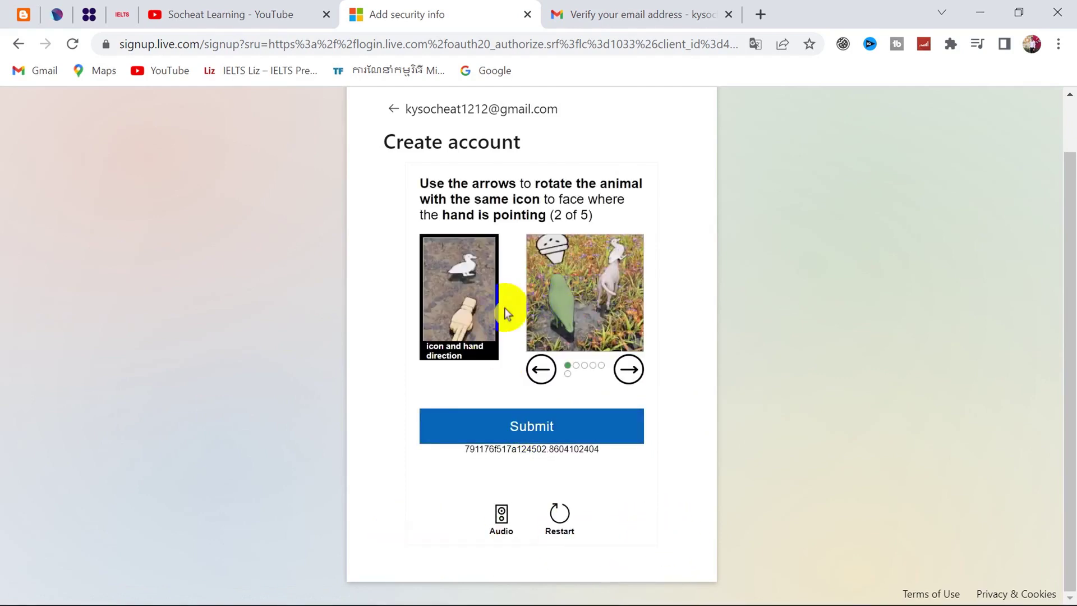
- Rotate the round-2 animal to face the hand and submit the answer
click(629, 370)
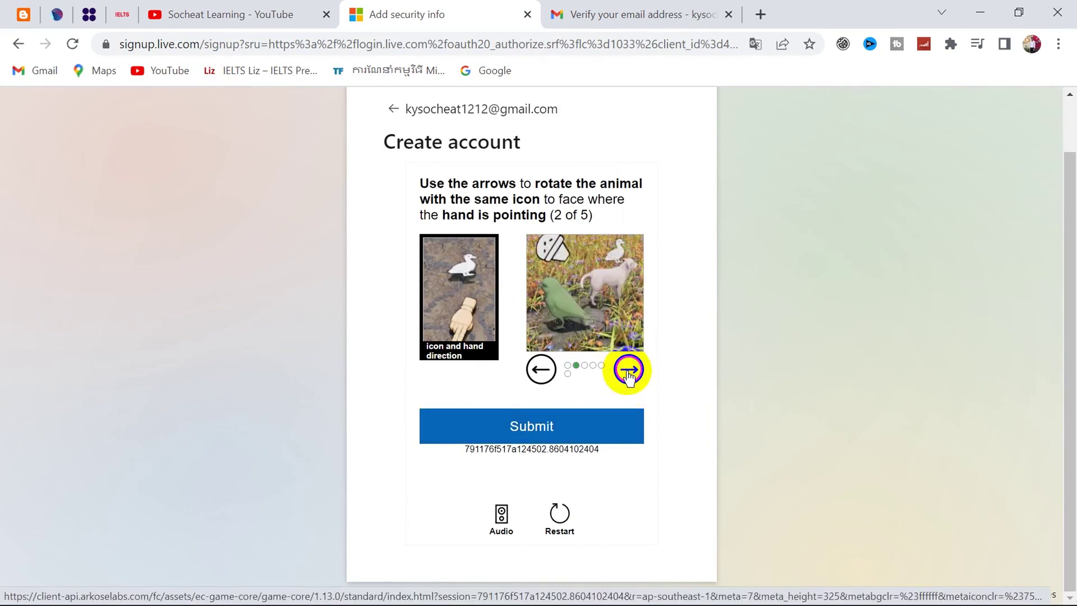
click(629, 370)
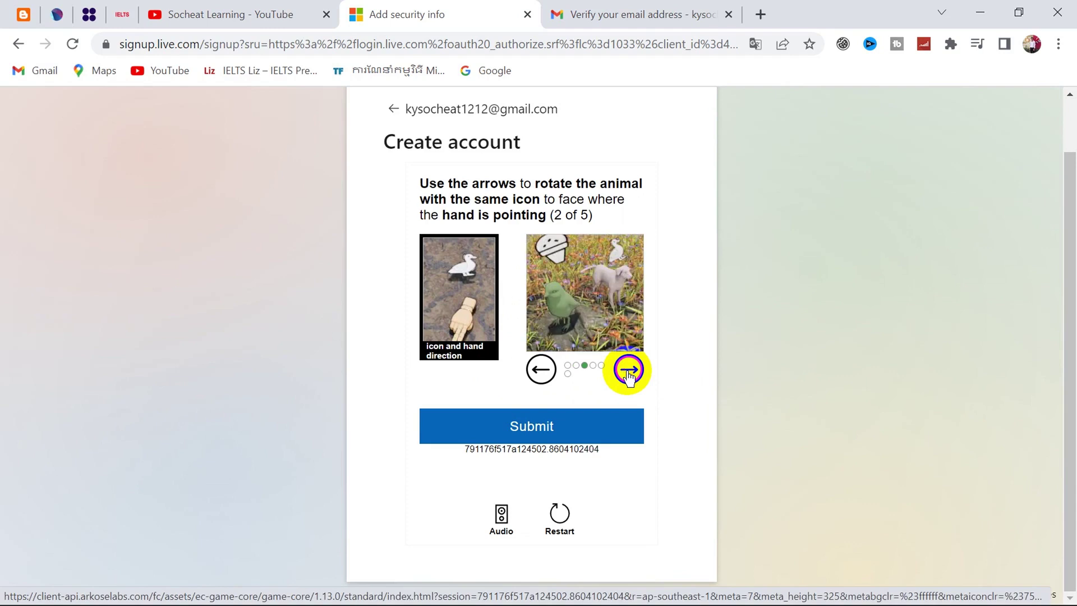
click(628, 370)
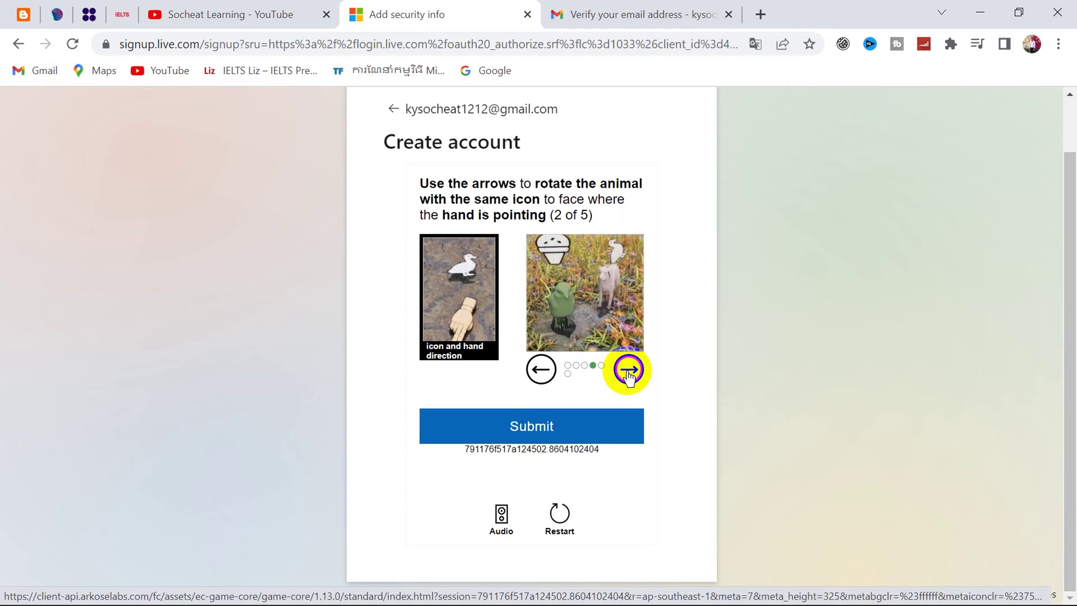
click(541, 369)
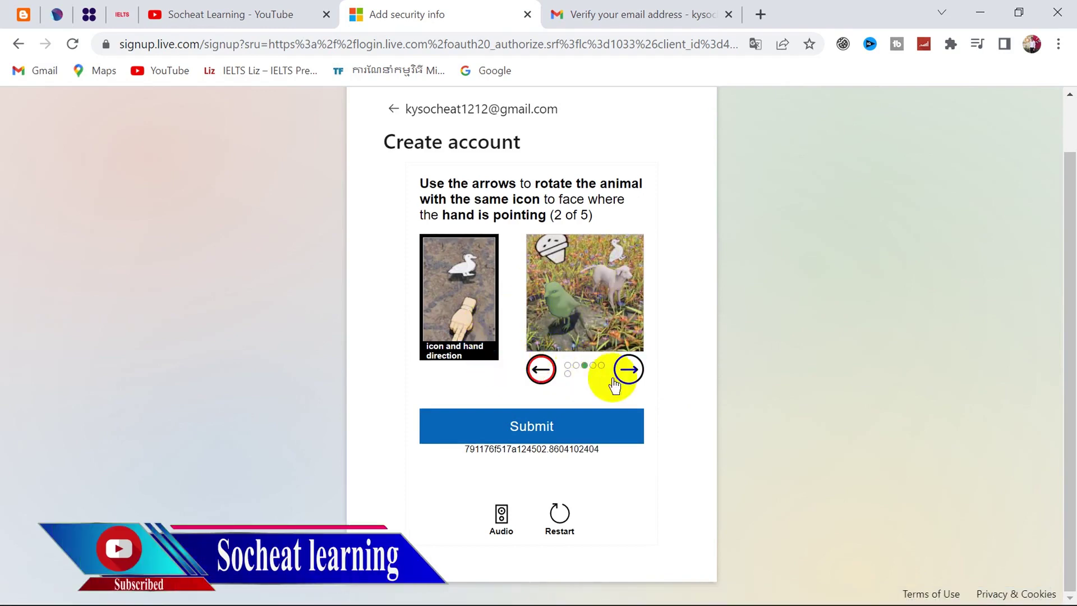
click(629, 370)
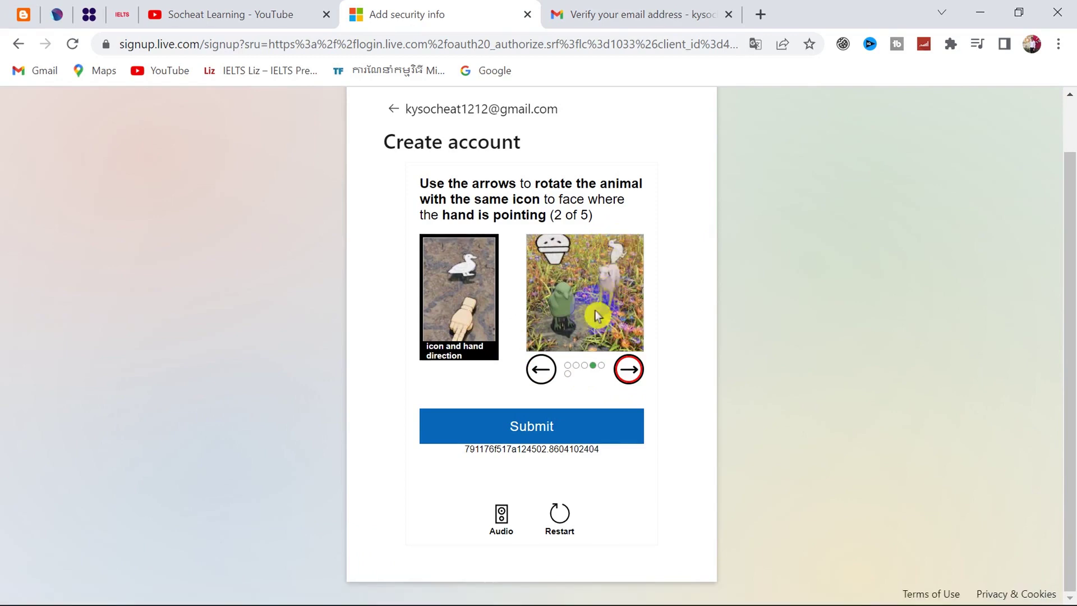
click(628, 371)
click(628, 371)
click(628, 371)
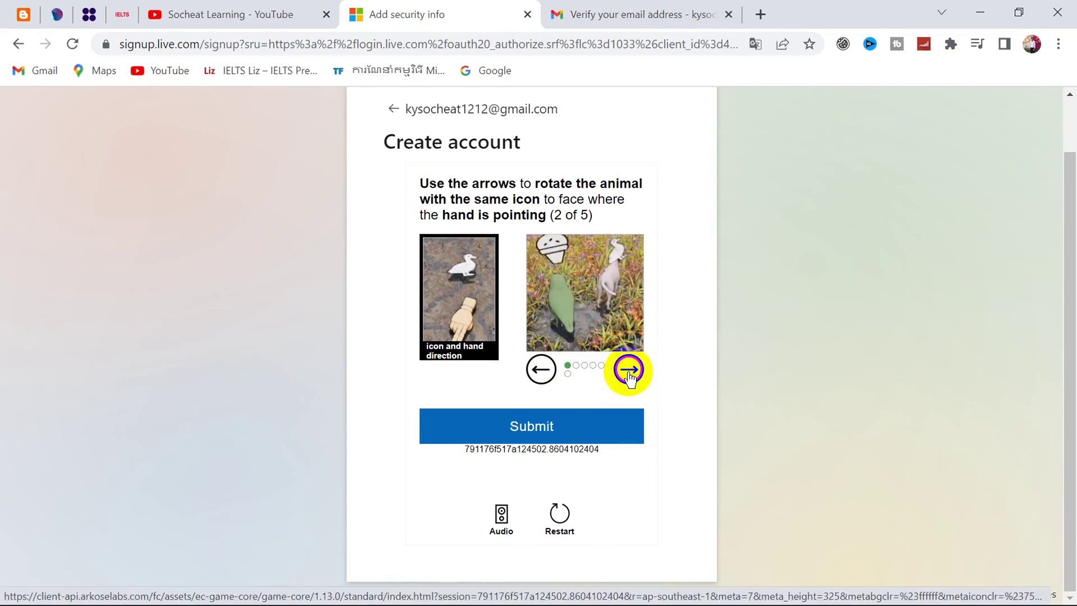
click(628, 371)
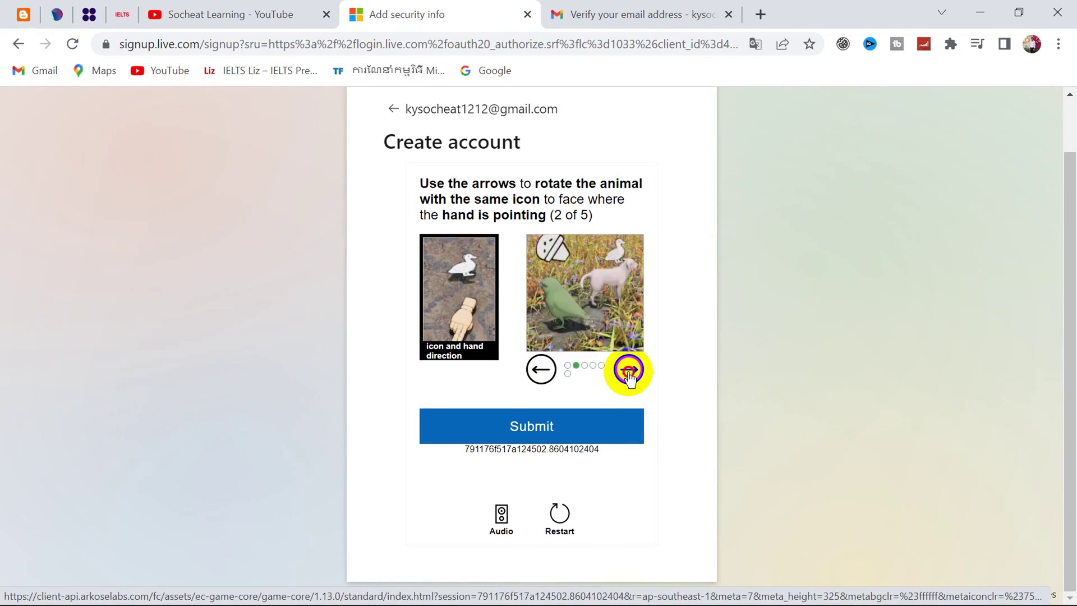
click(629, 371)
click(629, 371)
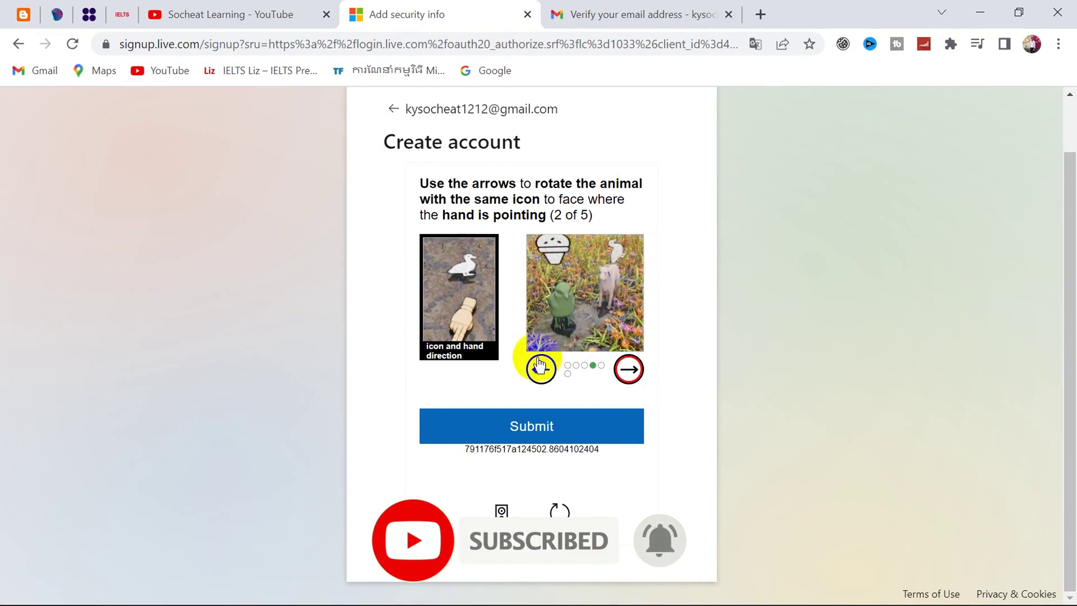
click(521, 426)
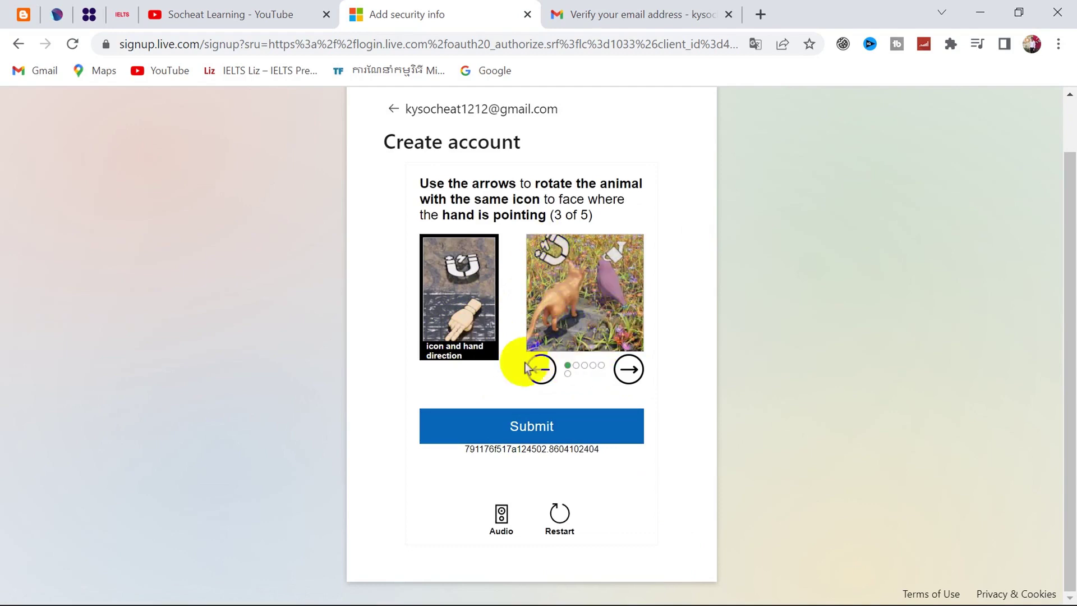
- Turn the round-3 animal back three positions toward the hand
click(542, 369)
click(542, 369)
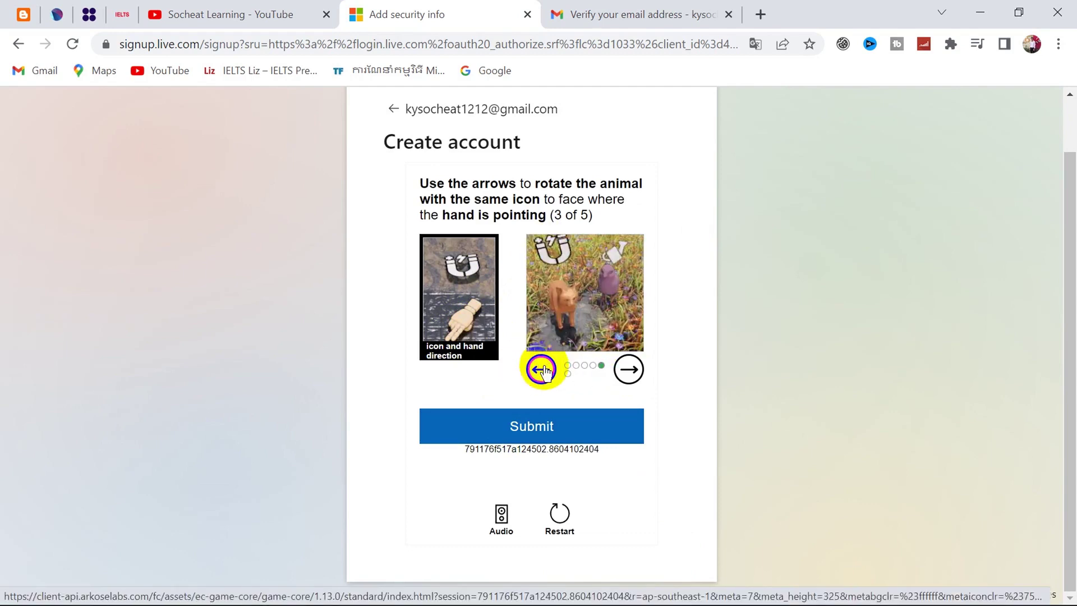
click(542, 369)
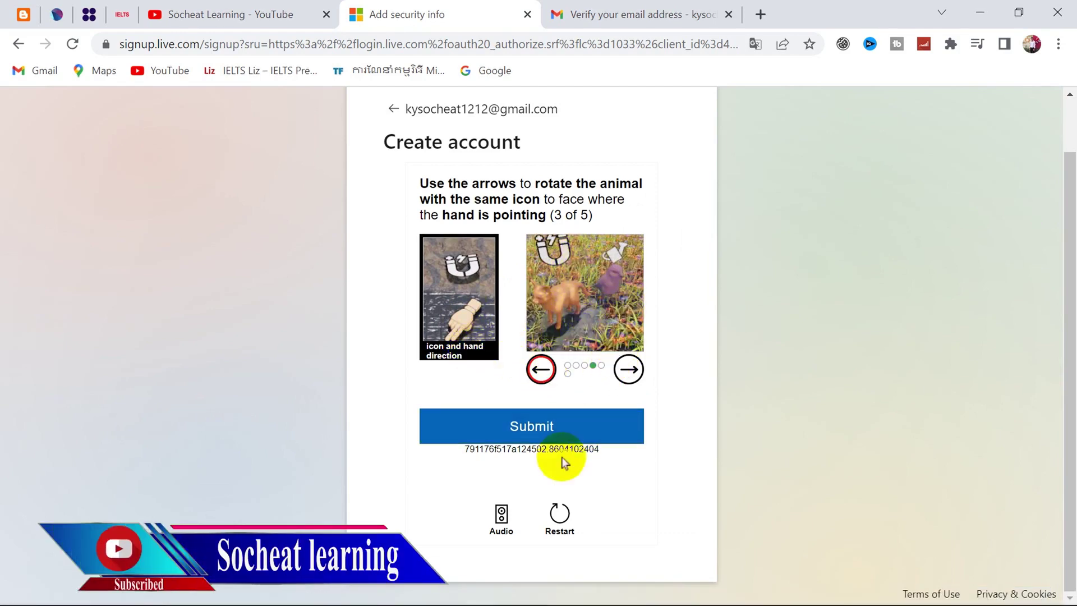
- Submit round 3, then rotate the round-4 animal toward the hand and submit it
click(540, 431)
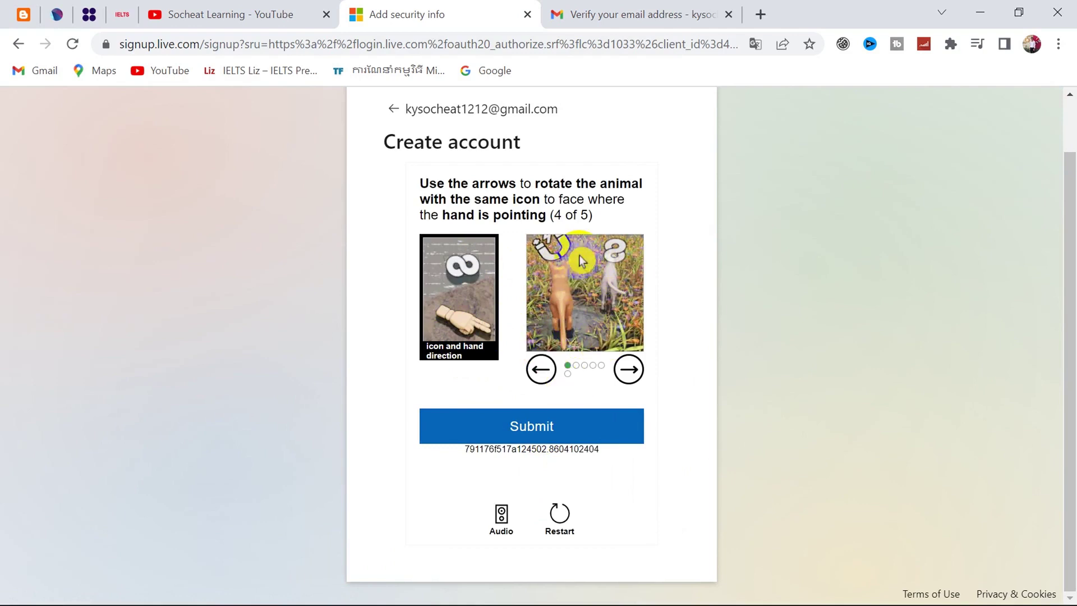
click(630, 373)
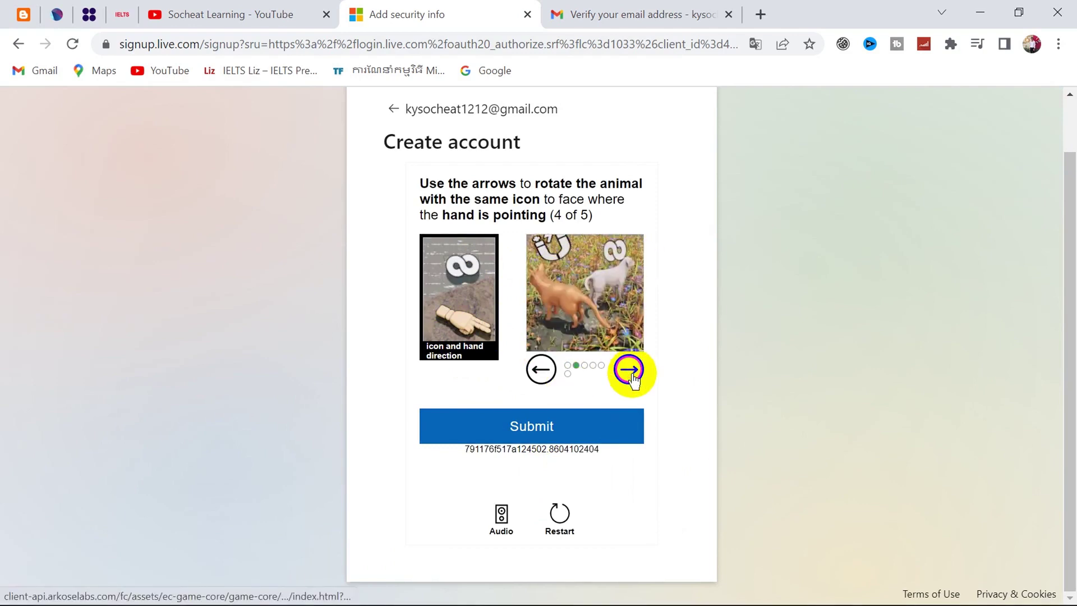
click(630, 373)
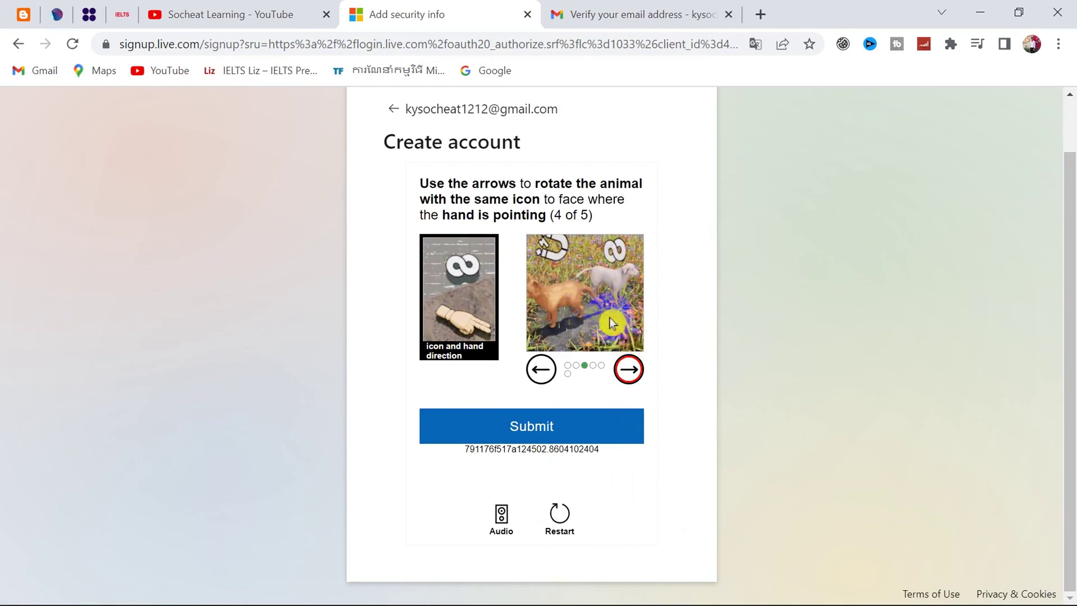
click(630, 368)
click(540, 368)
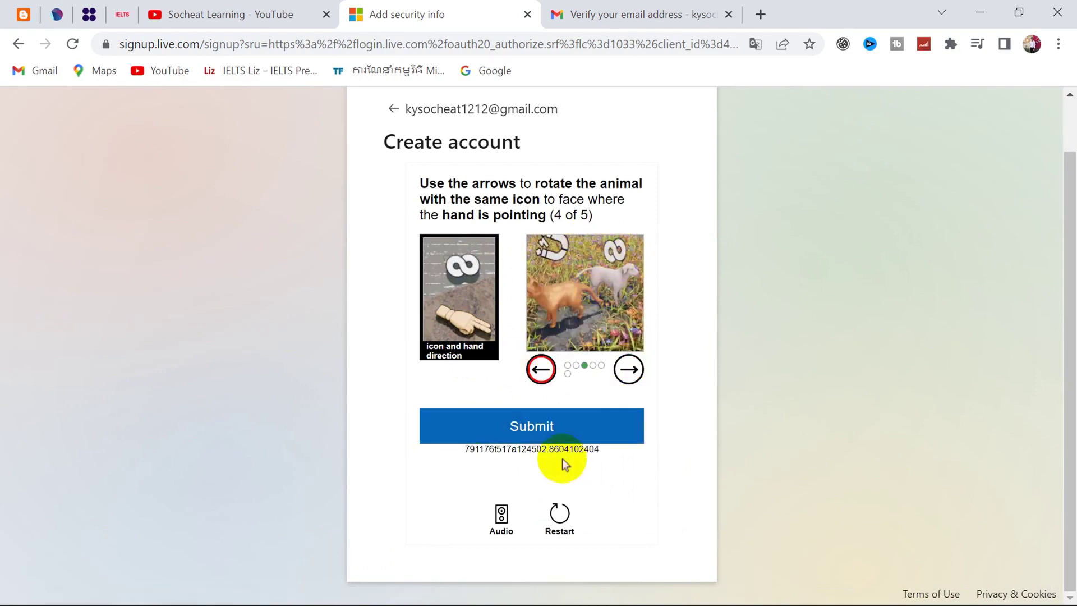
click(529, 428)
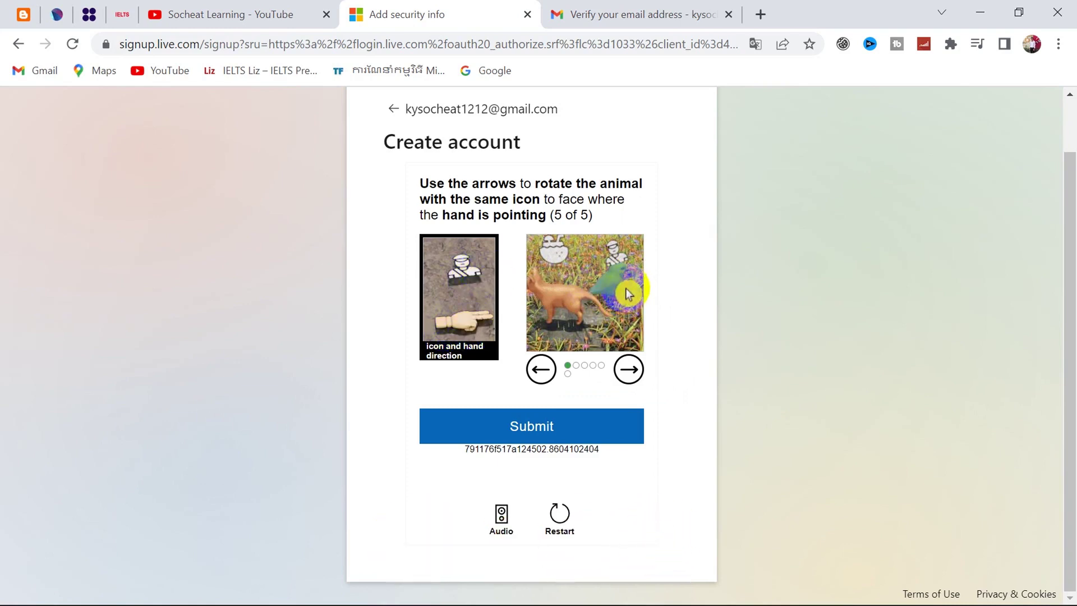
- Turn the fifth puzzle's animal to face the hand's direction and submit
click(628, 369)
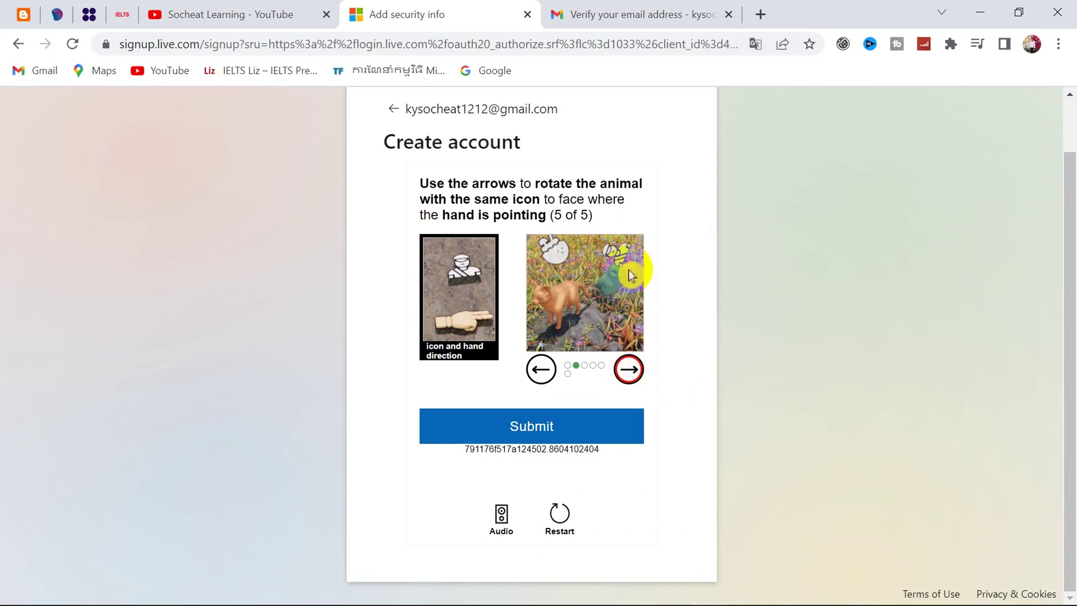
click(540, 370)
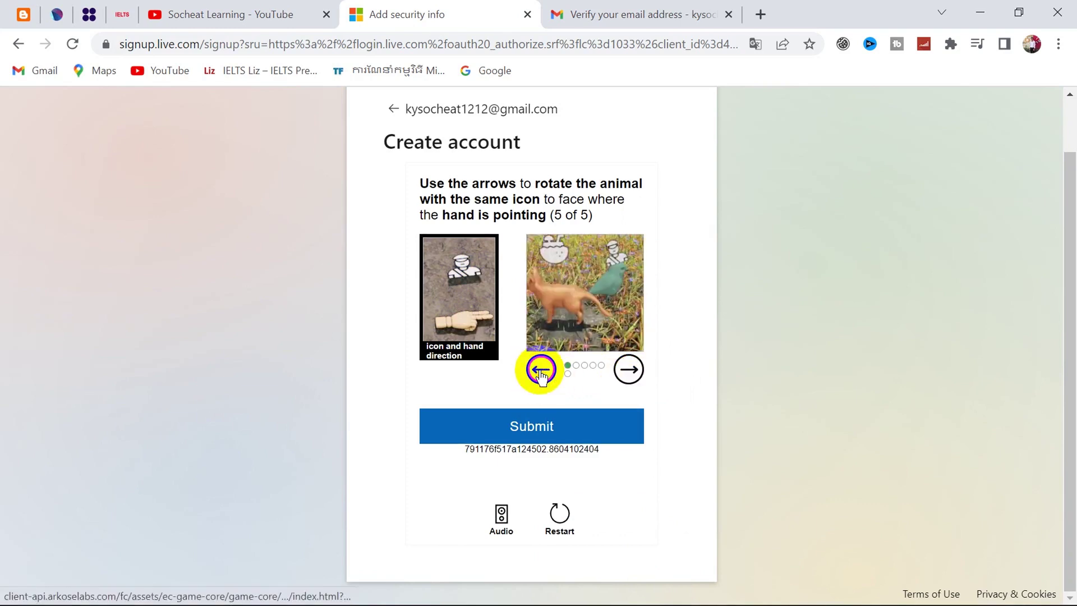
click(539, 370)
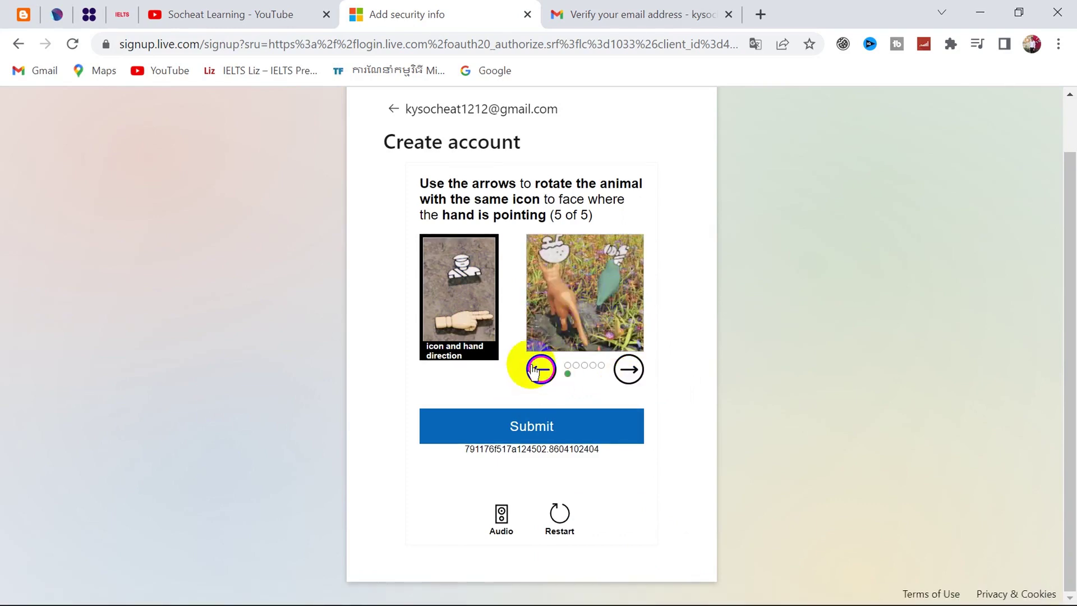
click(532, 365)
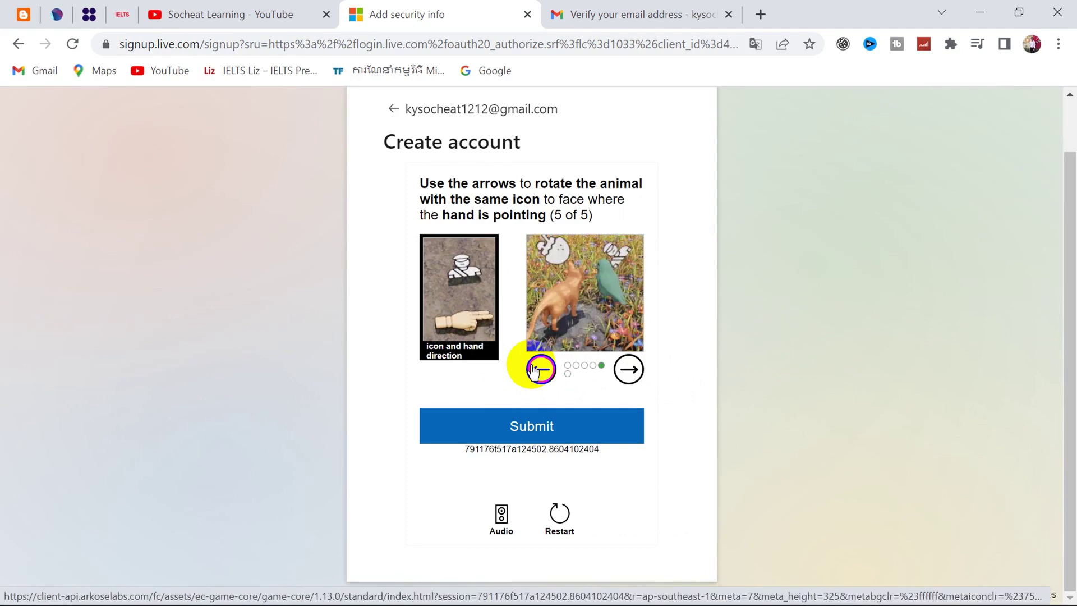
click(627, 373)
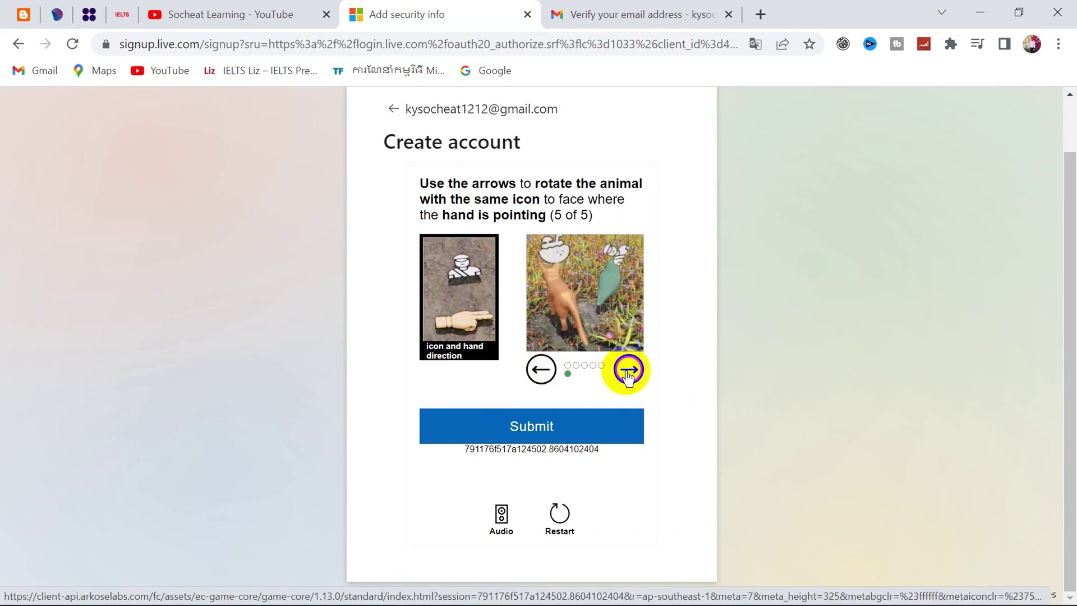
click(628, 373)
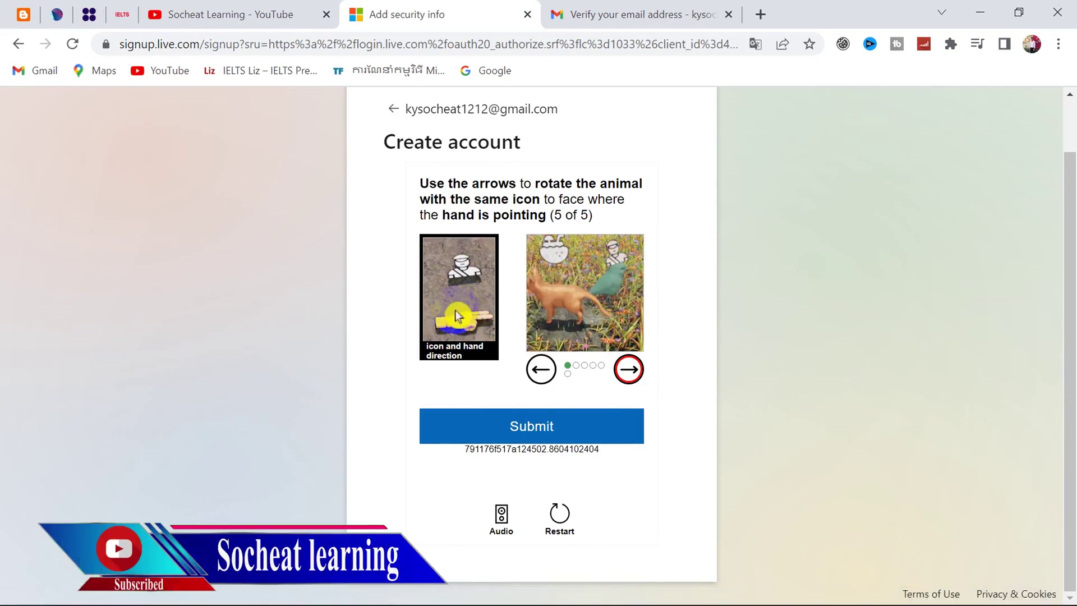
click(534, 428)
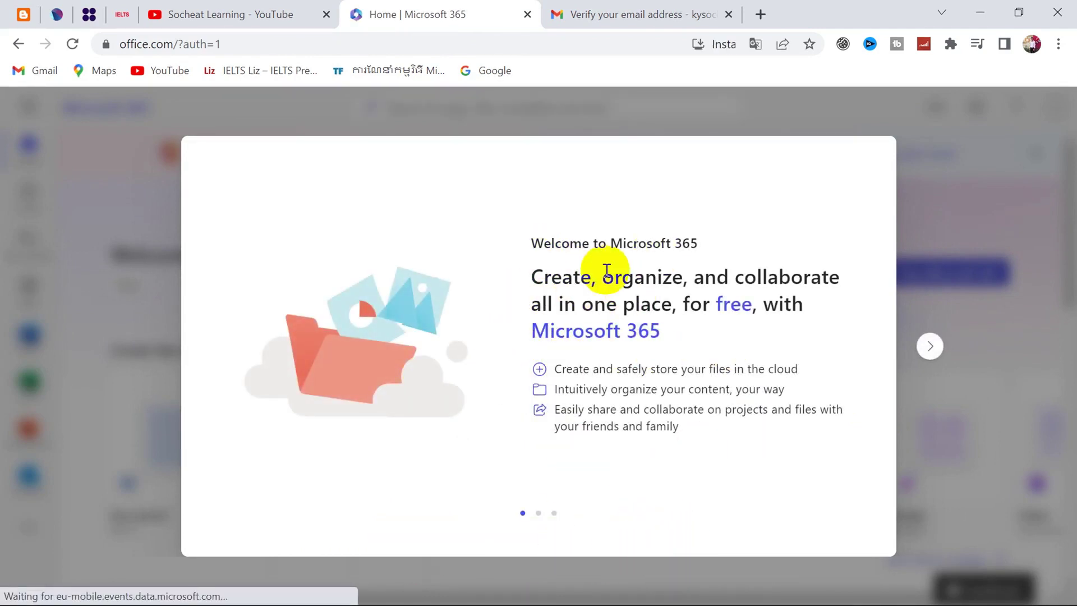
- Page through and close the welcome tour, then scroll the home page to Create New
click(929, 347)
click(929, 347)
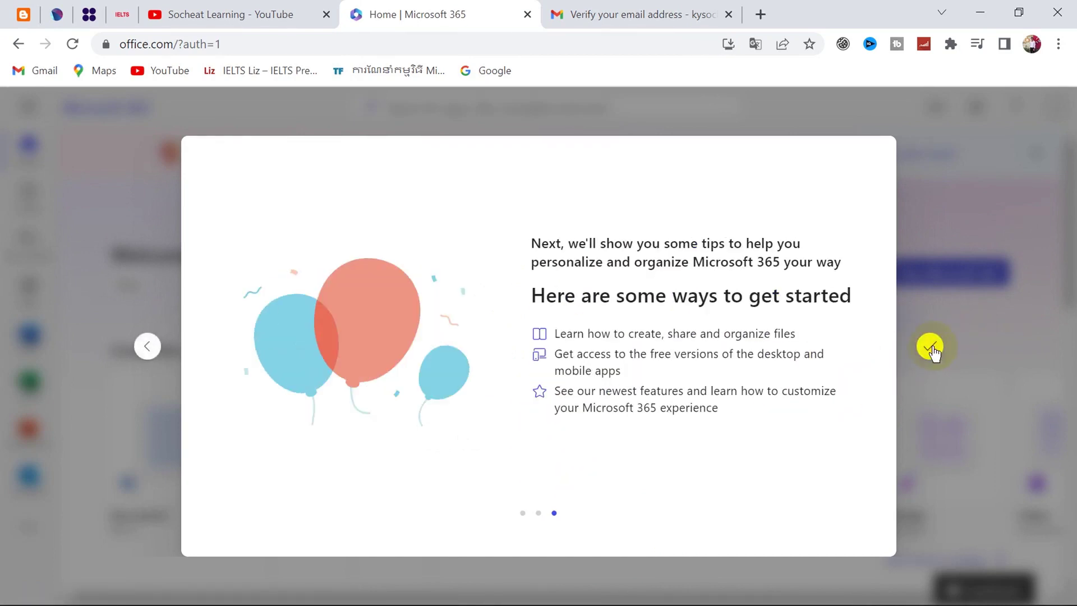
click(930, 347)
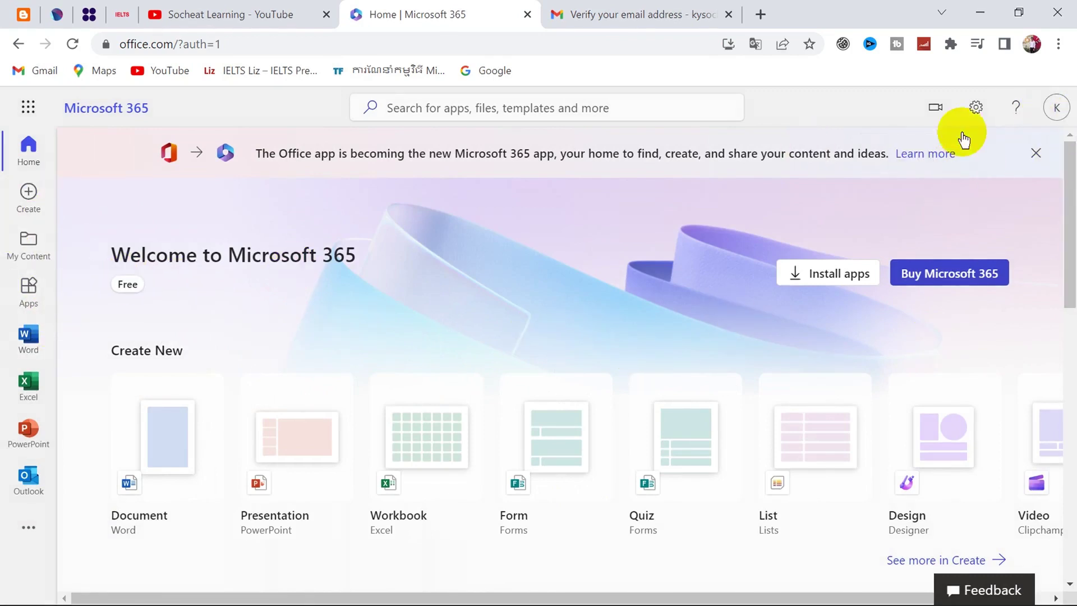
scroll(211, 370, down, 3)
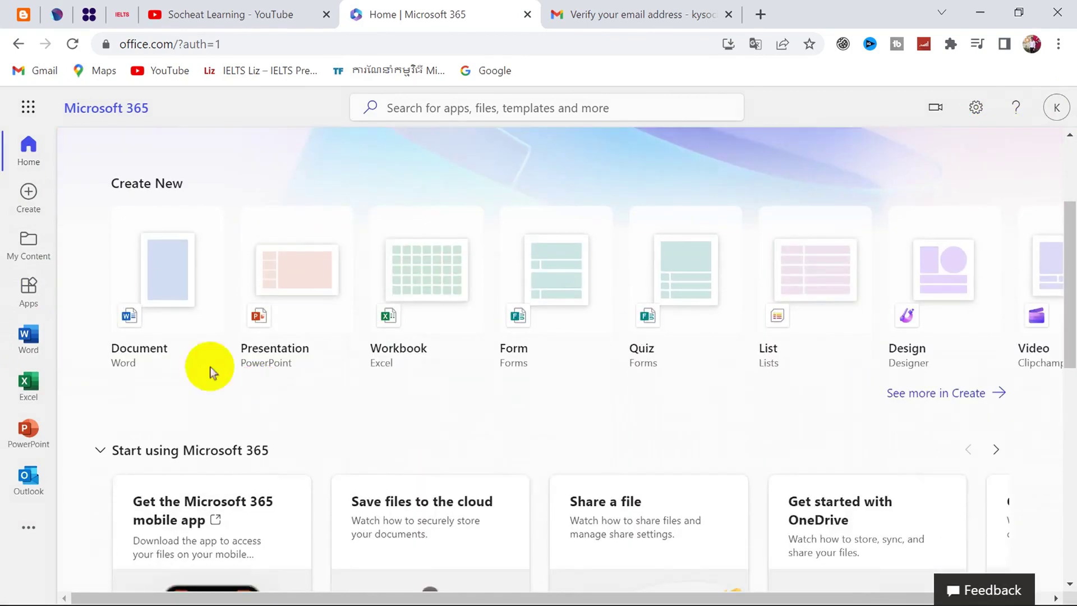
scroll(506, 373, up, 2)
scroll(504, 370, down, 4)
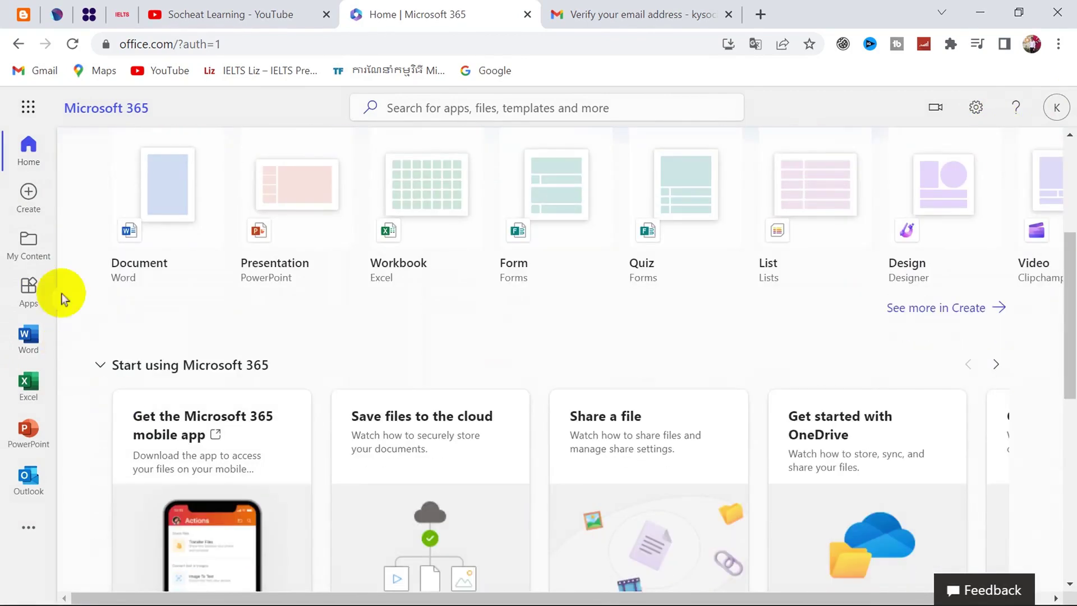
- Open Word from the left sidebar and create a new blank document, Document.docx
click(28, 336)
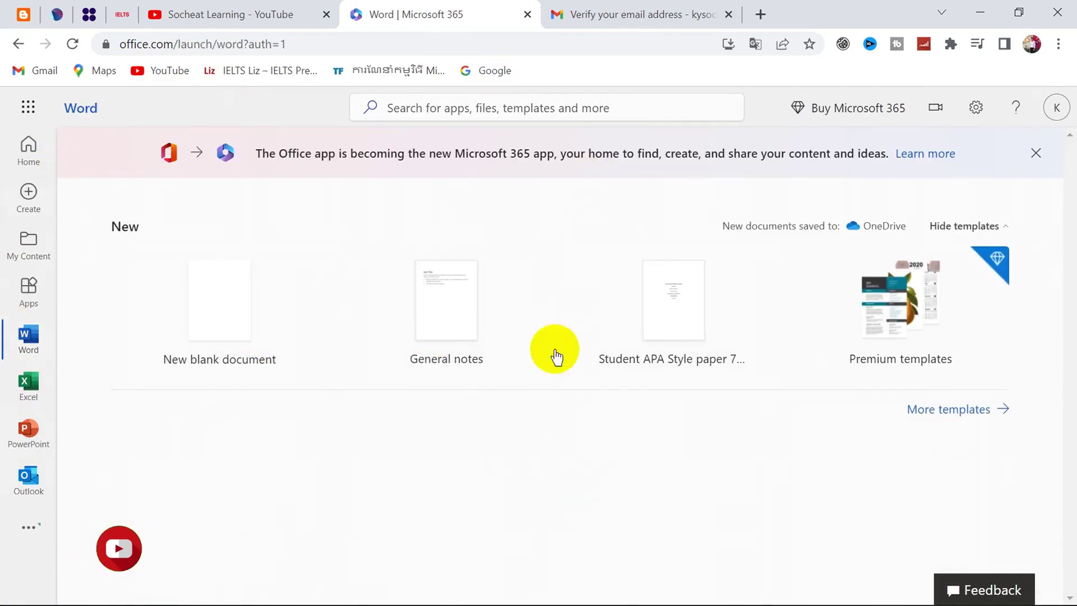
click(250, 309)
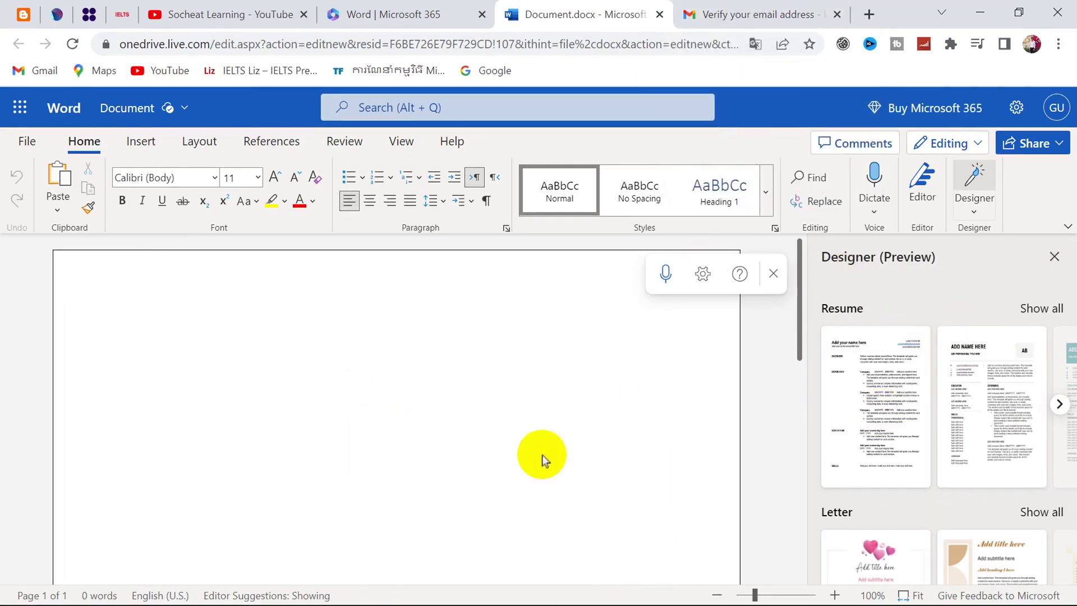
- Leave Word for the 'Verify your email address' browser tab
click(704, 18)
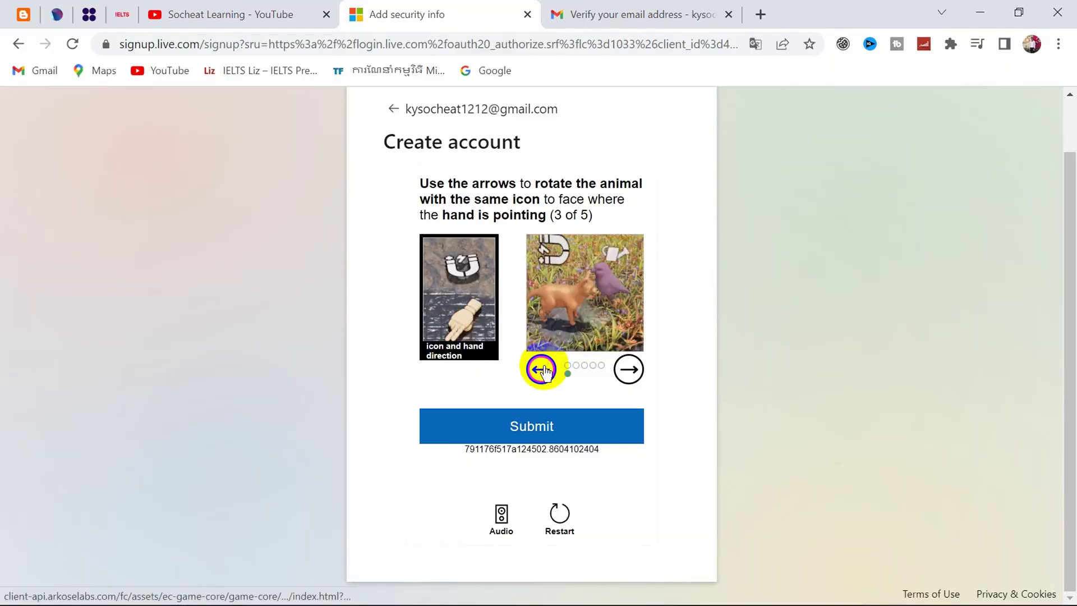
- Rotate the animal back two poses to face the hand and submit the third puzzle
click(541, 373)
click(541, 369)
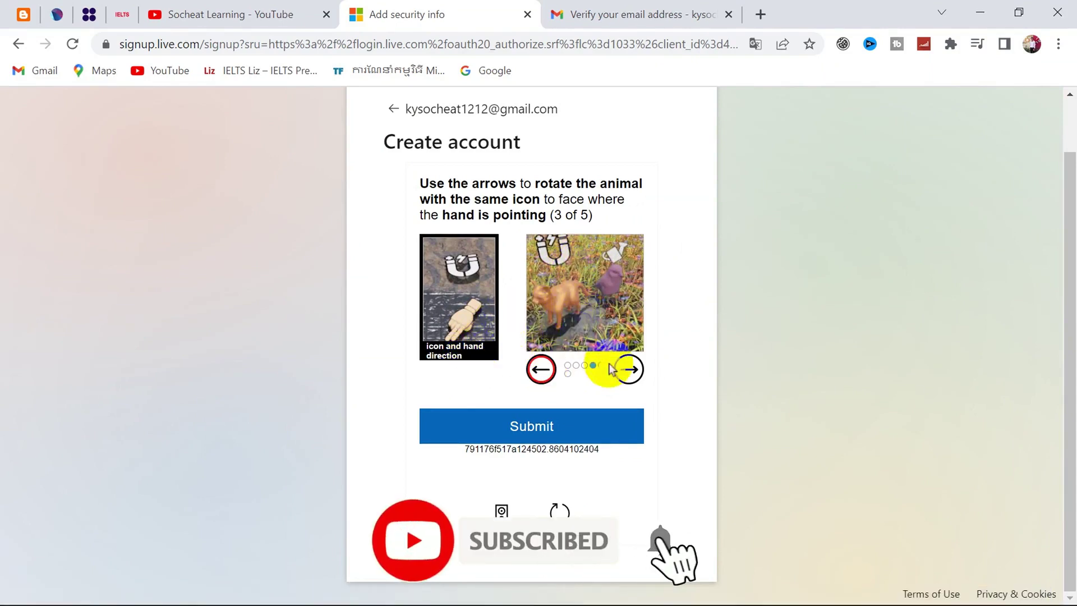
click(543, 427)
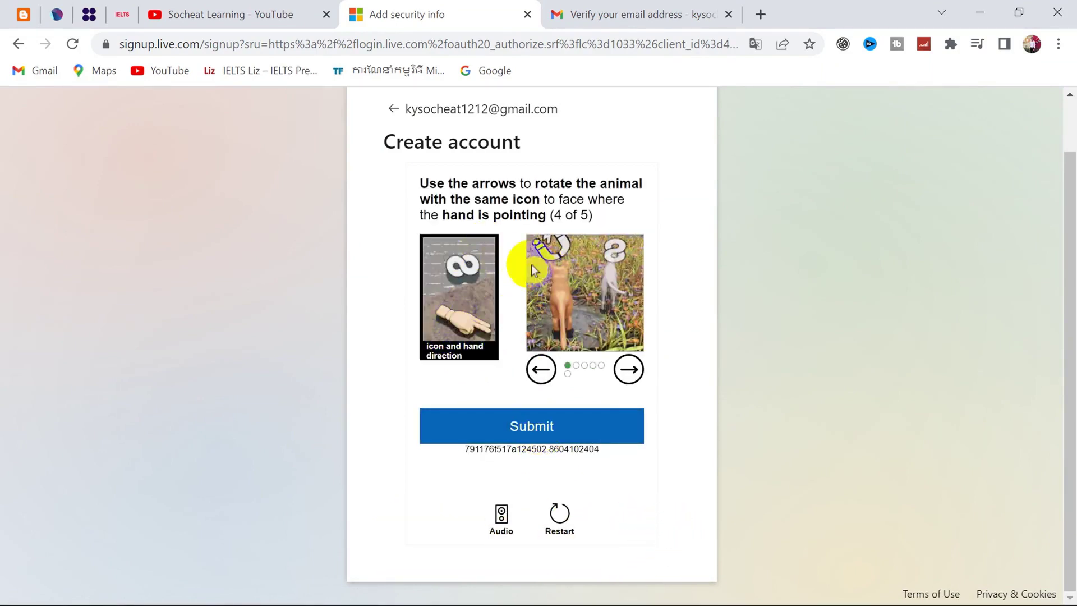
- Turn the animal to face the hand and submit the fourth puzzle
click(629, 373)
click(629, 370)
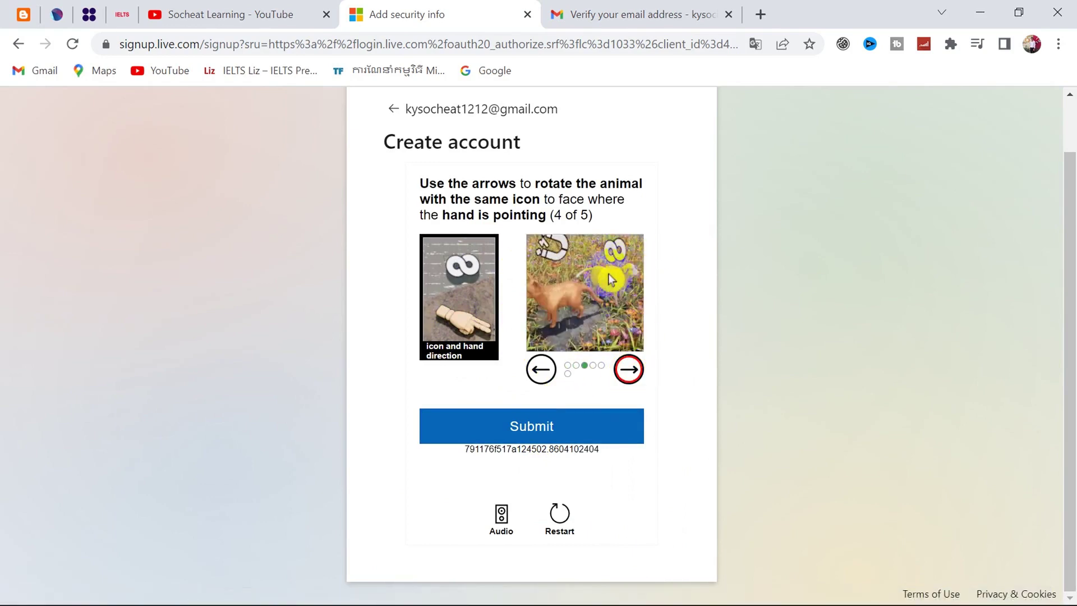
click(628, 369)
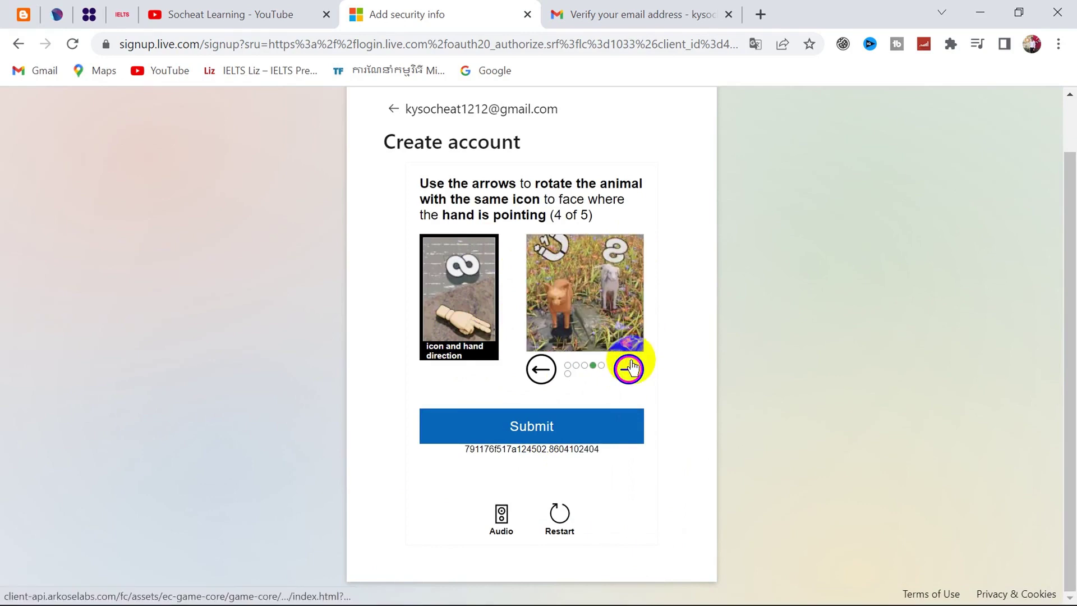
click(540, 368)
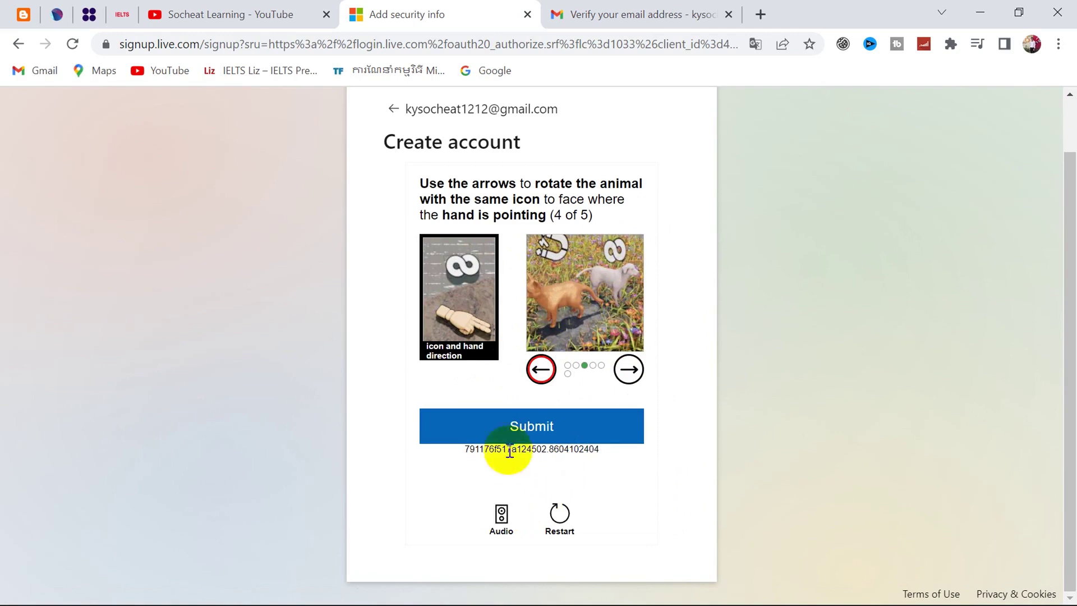
click(552, 427)
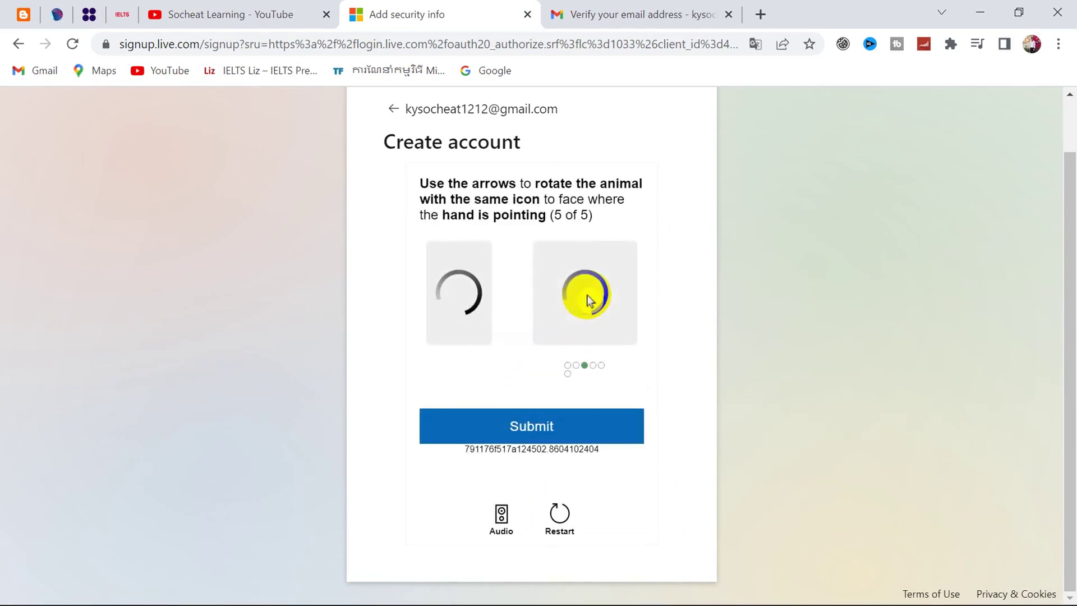